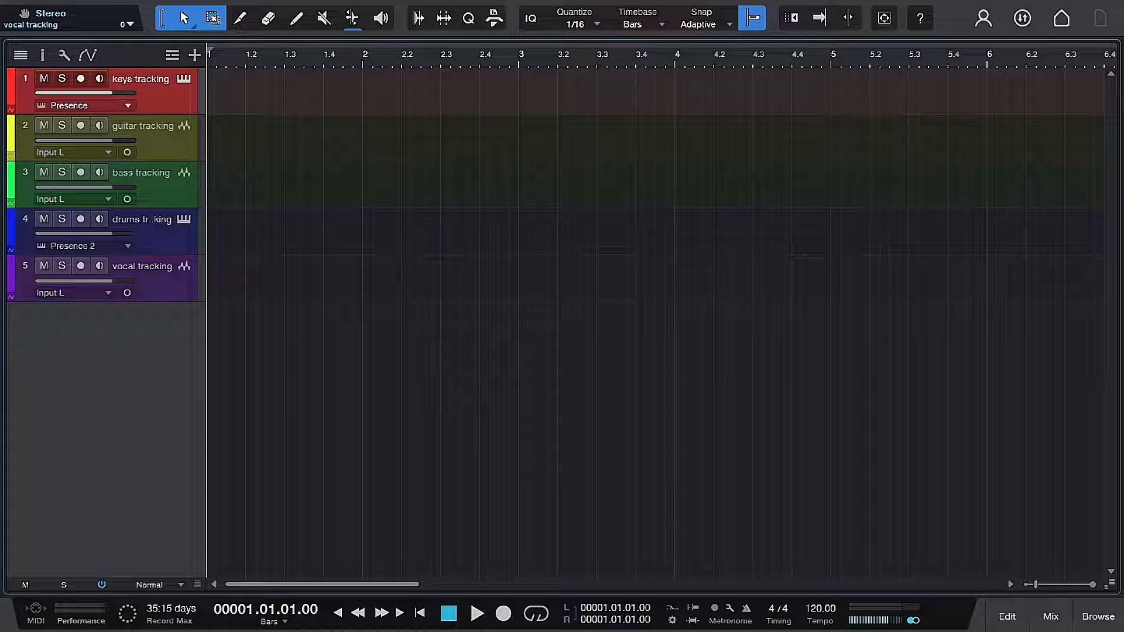
# Open the audio setup options, then examine the available device block sizes and the audio roundtrip and instrument monitoring latencies.
pyautogui.click(285, 1)
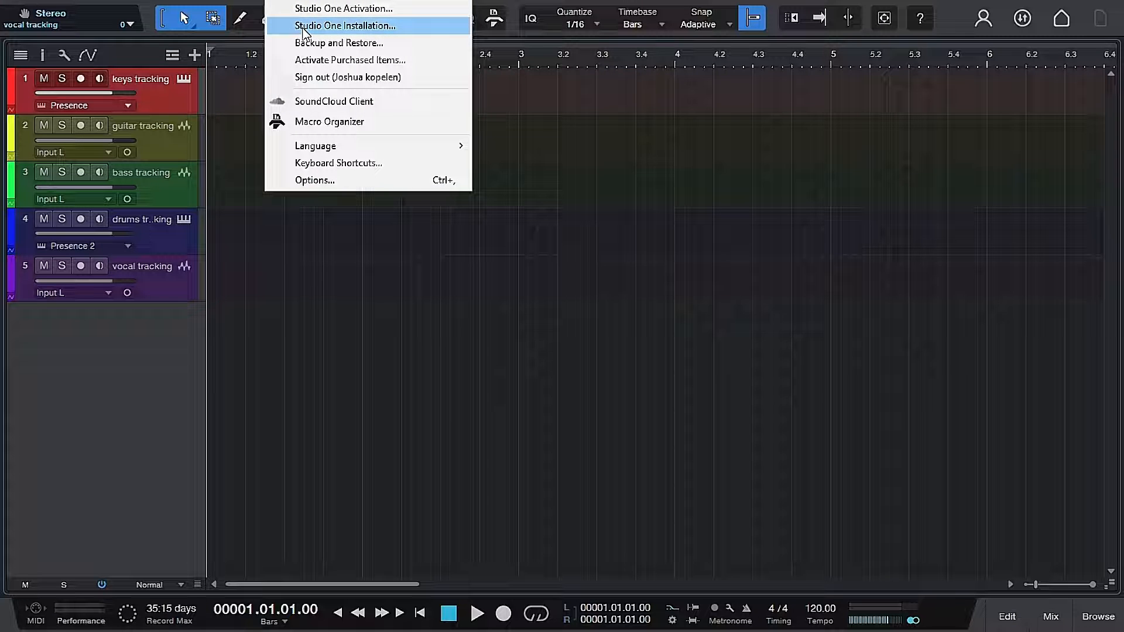
pyautogui.click(339, 180)
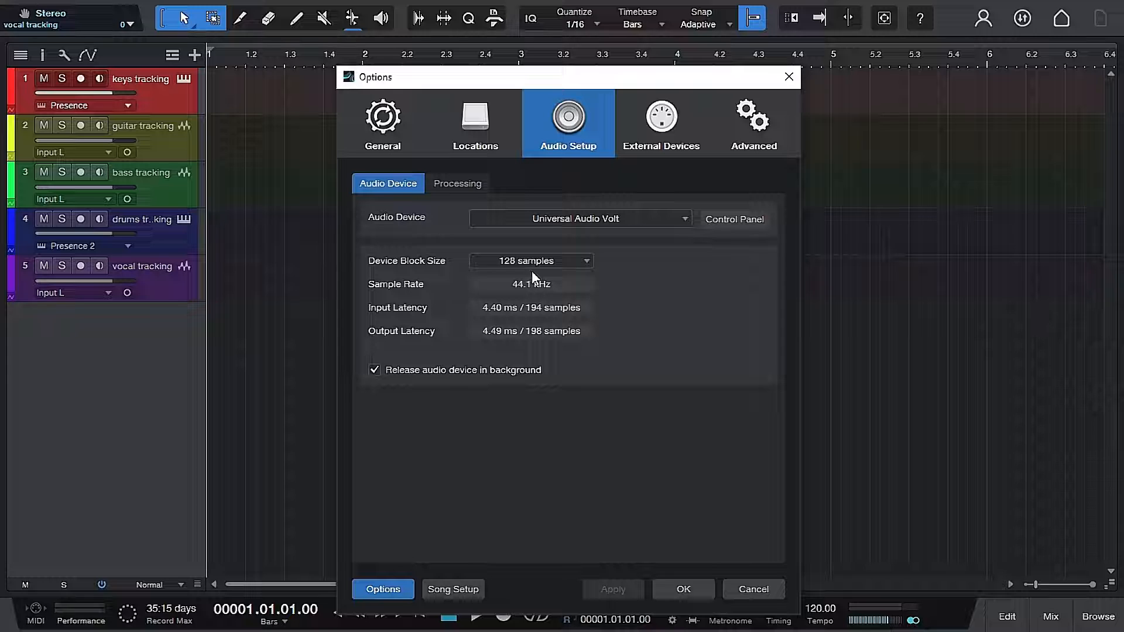
pyautogui.click(572, 259)
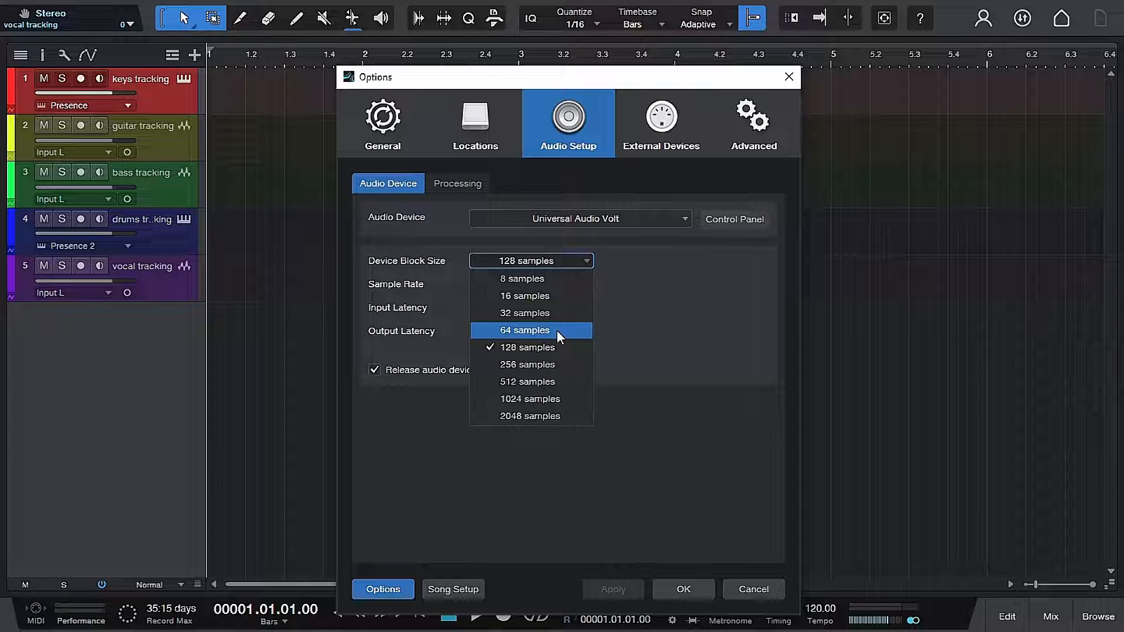
pyautogui.click(654, 326)
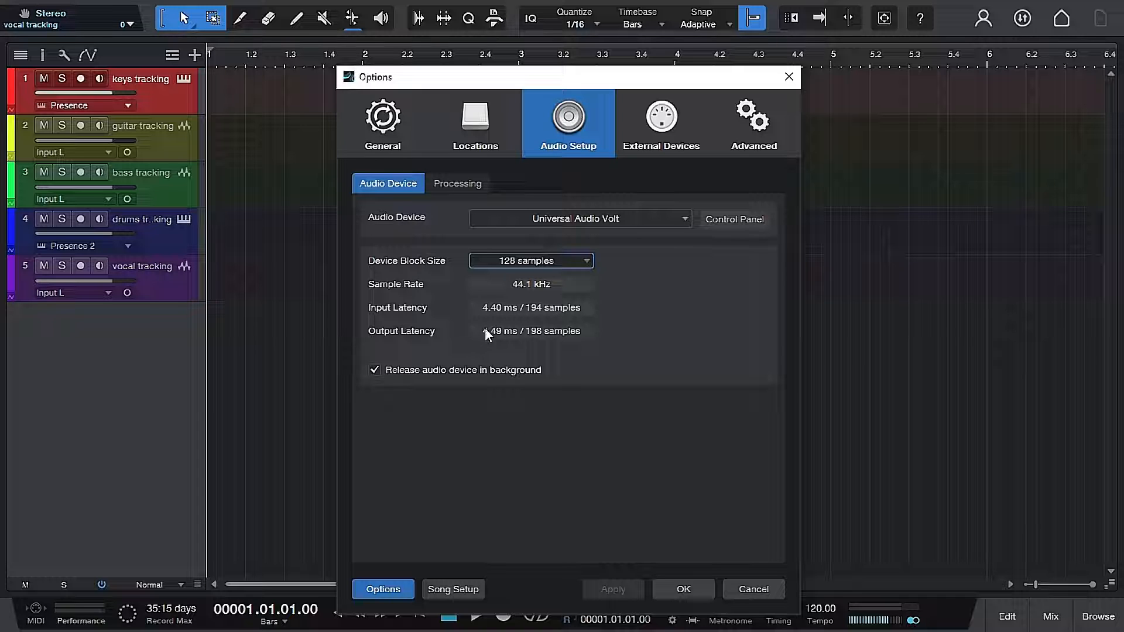
pyautogui.click(458, 185)
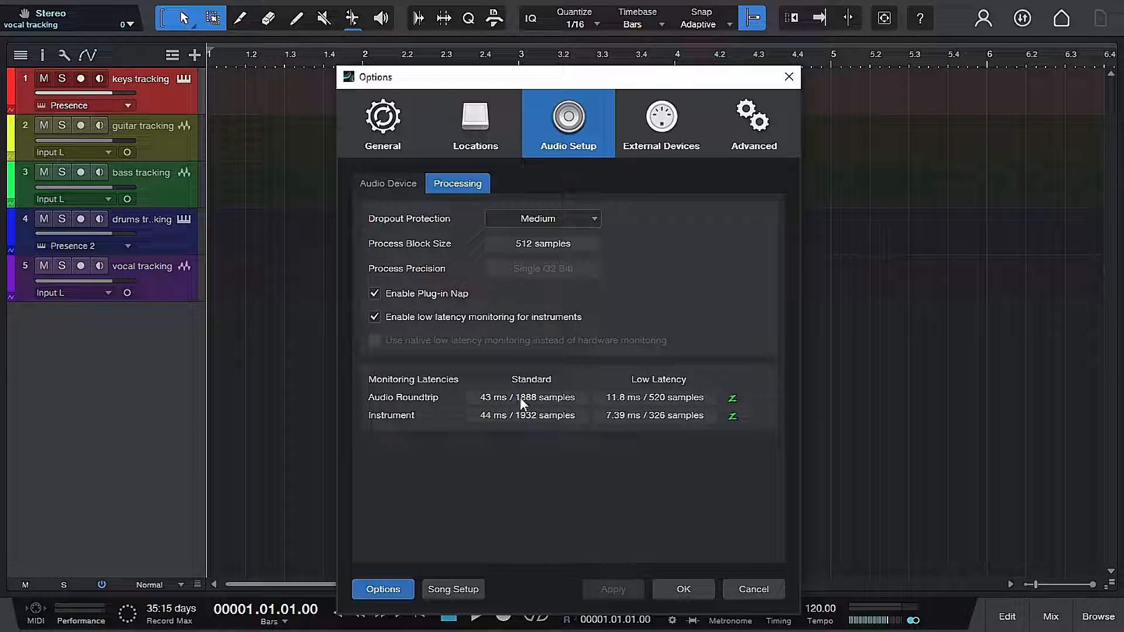
pyautogui.moveTo(732, 408)
# Set the device block size to 64 samples and check its effect on the monitoring latencies.
pyautogui.click(391, 187)
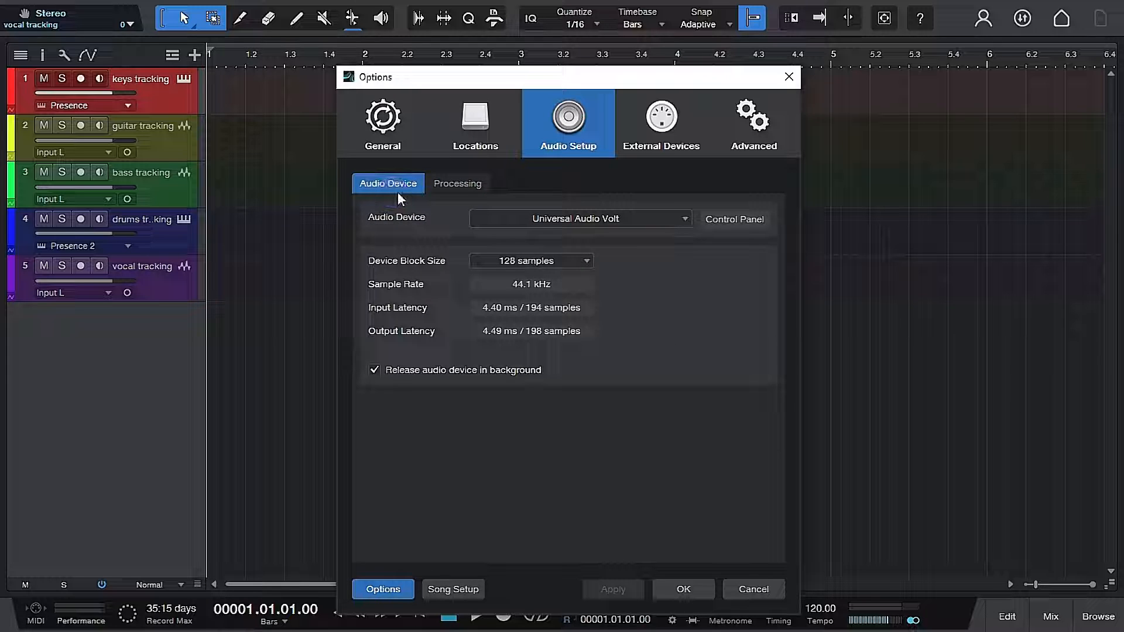
pyautogui.click(538, 263)
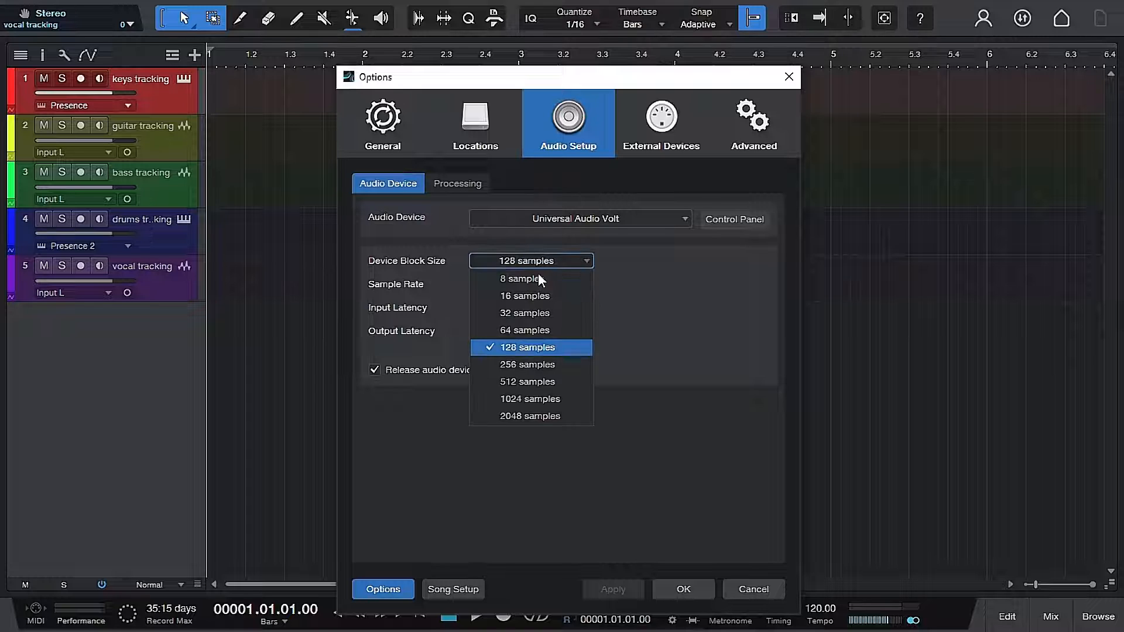
pyautogui.click(521, 330)
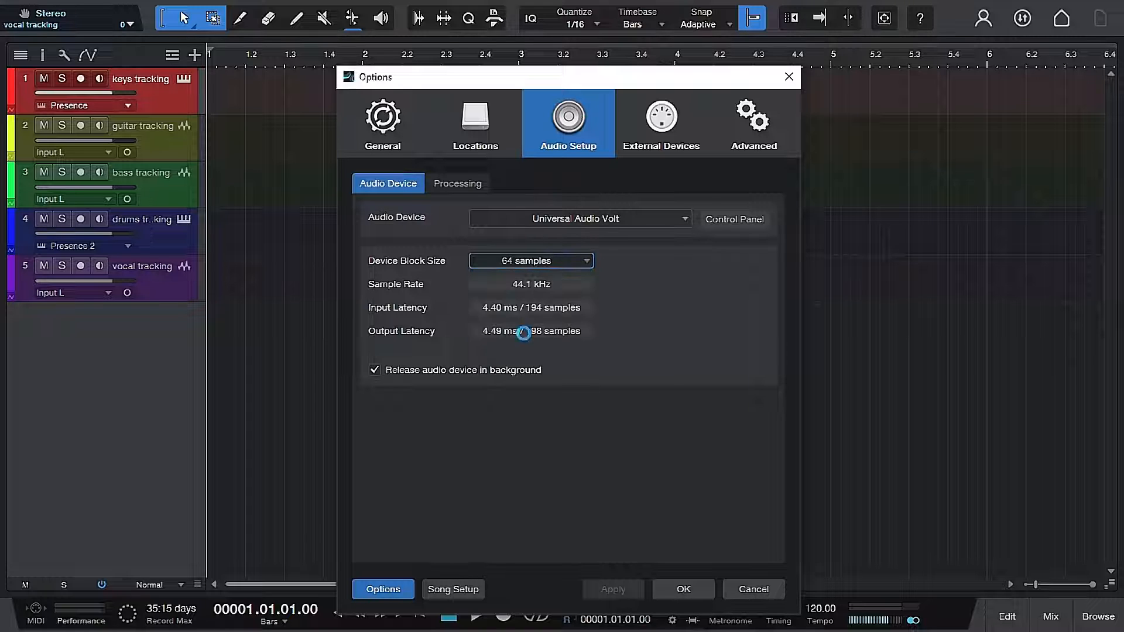
pyautogui.click(468, 186)
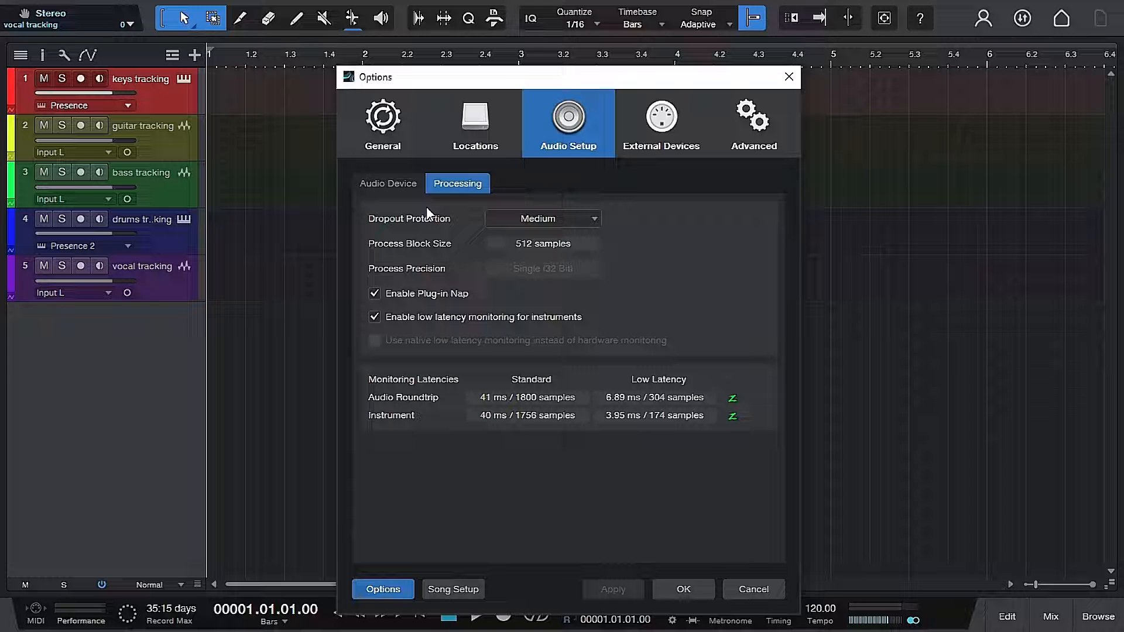
# Set the device block size to 128 samples and close the options.
pyautogui.click(387, 182)
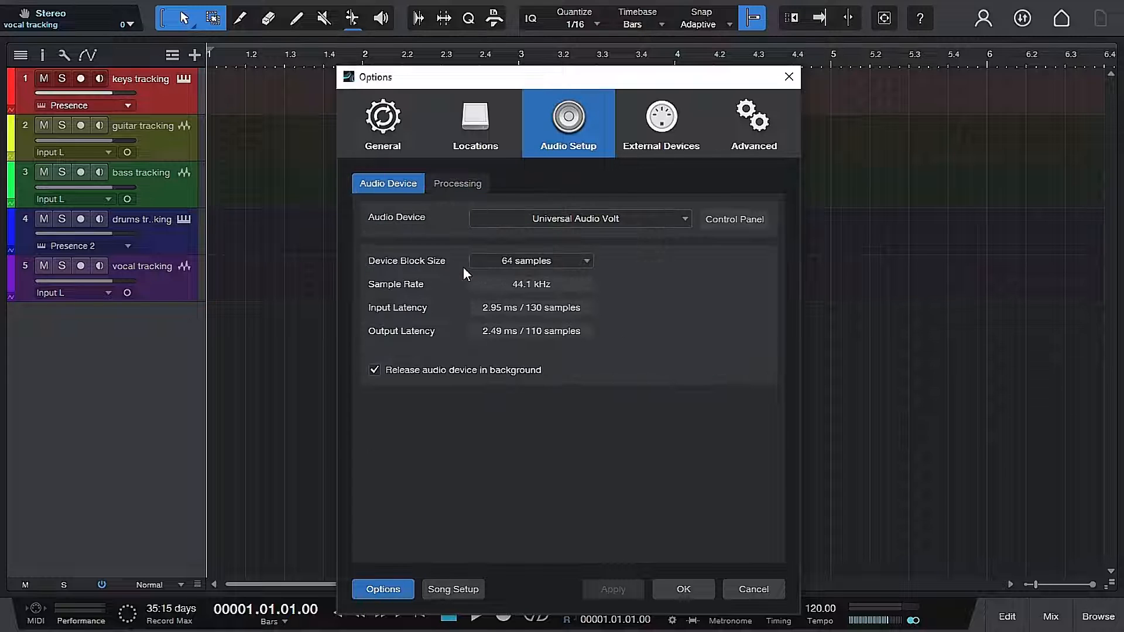
pyautogui.click(510, 262)
pyautogui.click(522, 344)
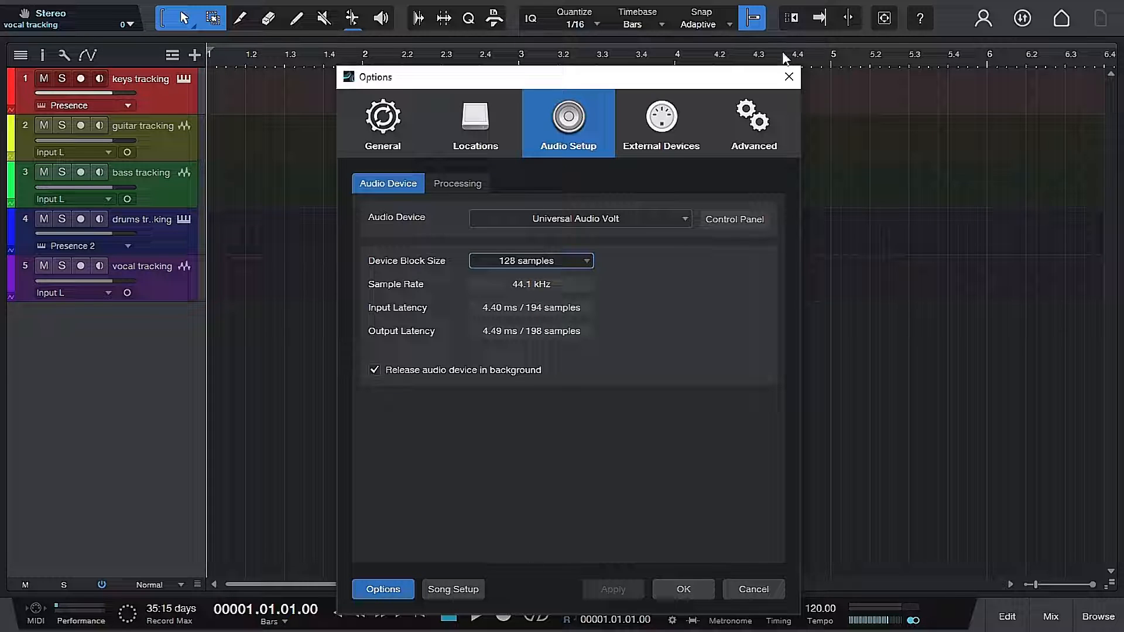
pyautogui.click(789, 77)
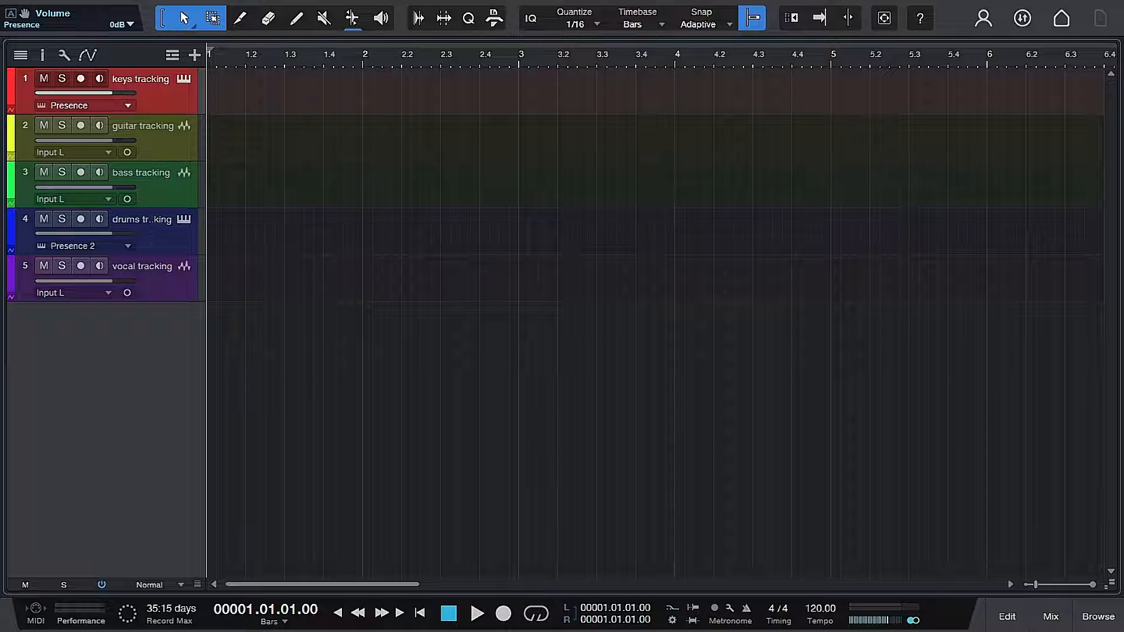
# Mark a loop range from bar 1 to bar 4 on the timeline and turn looping on.
pyautogui.press('w')
pyautogui.press('w')
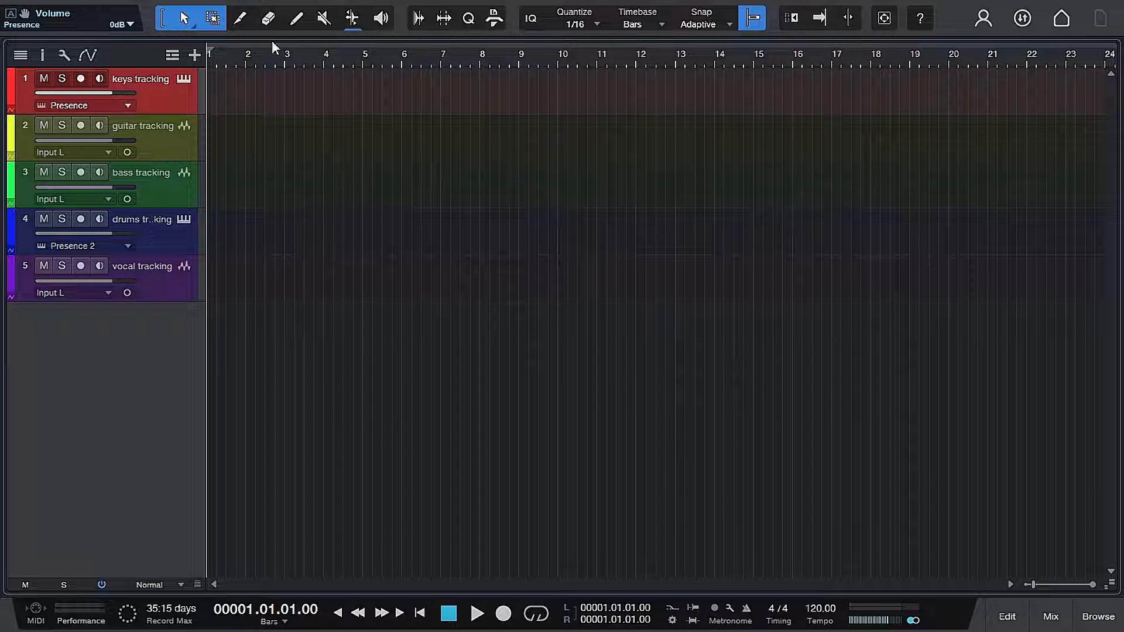
pyautogui.moveTo(210, 58); pyautogui.dragTo(316, 57)
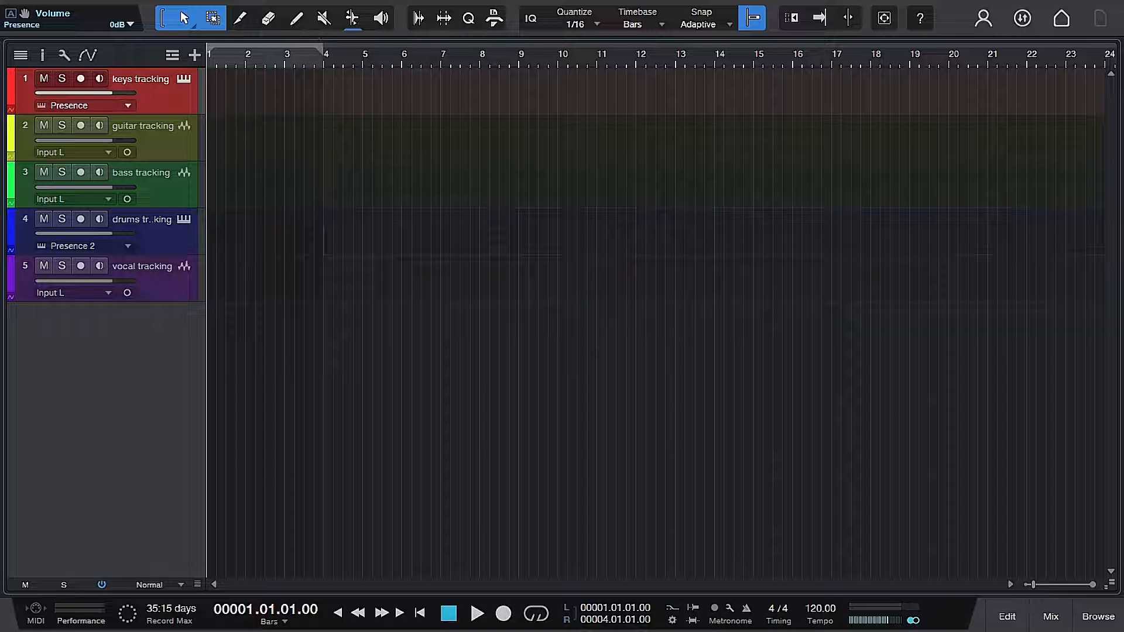
pyautogui.click(313, 43)
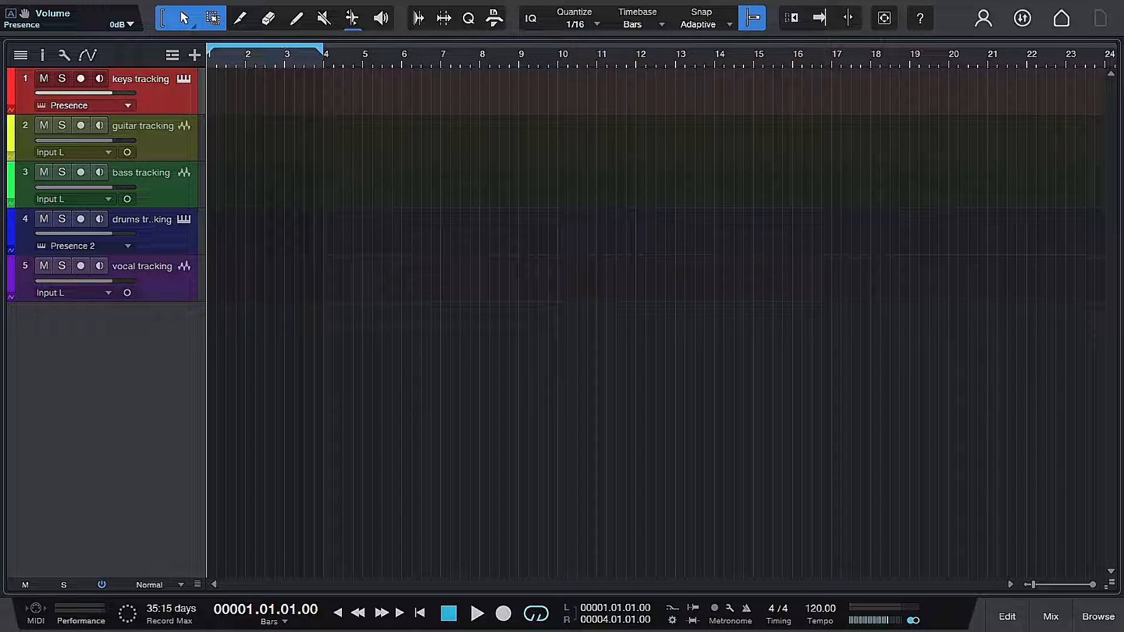
pyautogui.moveTo(323, 52)
pyautogui.mouseDown()
pyautogui.moveTo(216, 51)
pyautogui.moveTo(324, 53)
pyautogui.mouseUp()
pyautogui.scroll(5, 332, 92)
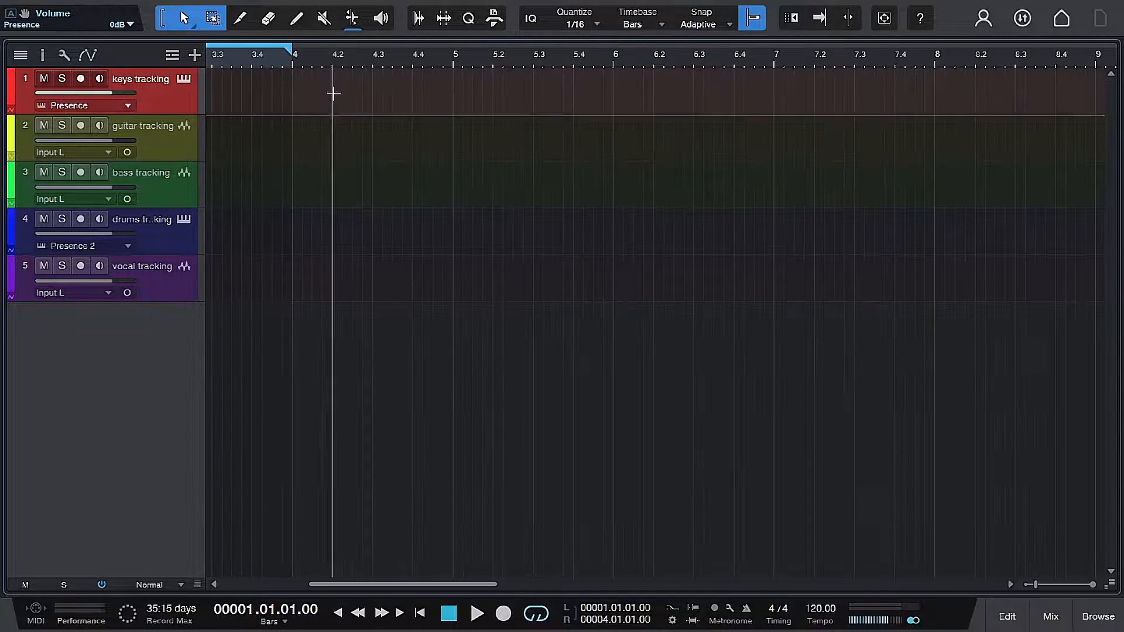
pyautogui.moveTo(383, 583); pyautogui.dragTo(328, 579)
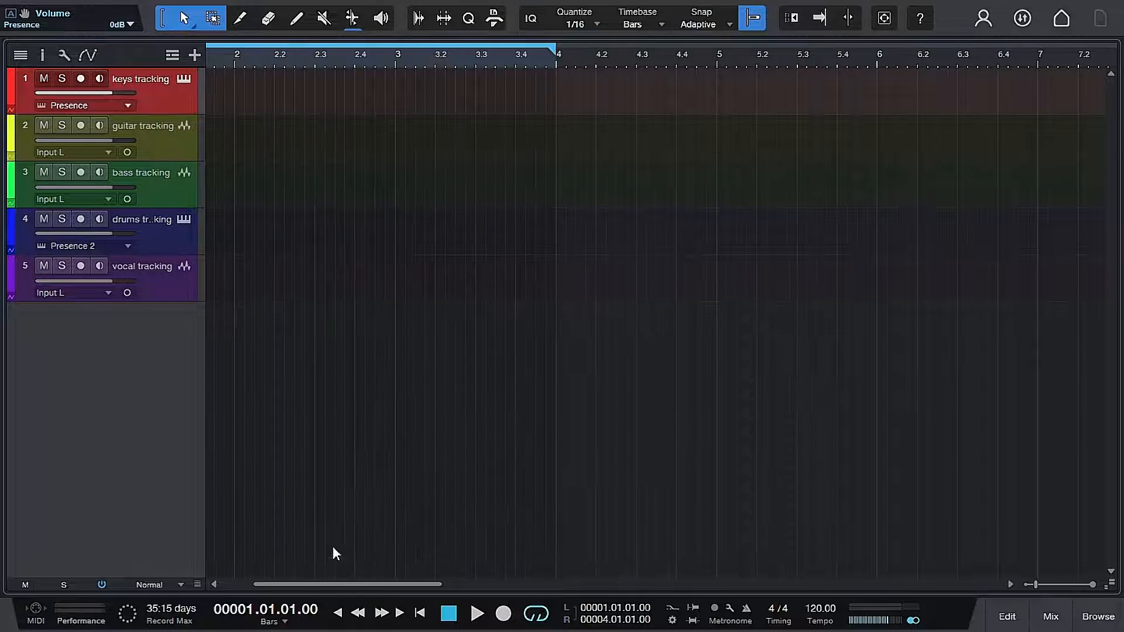
# Toggle looping off and on twice, leaving it switched on.
pyautogui.click(539, 620)
pyautogui.click(538, 616)
pyautogui.click(537, 616)
pyautogui.click(537, 612)
# Open the drums track's Presence instrument, browse the drum kit presets and audition the Stadium Kit sounds on the virtual keyboard.
pyautogui.moveTo(430, 584); pyautogui.dragTo(391, 585)
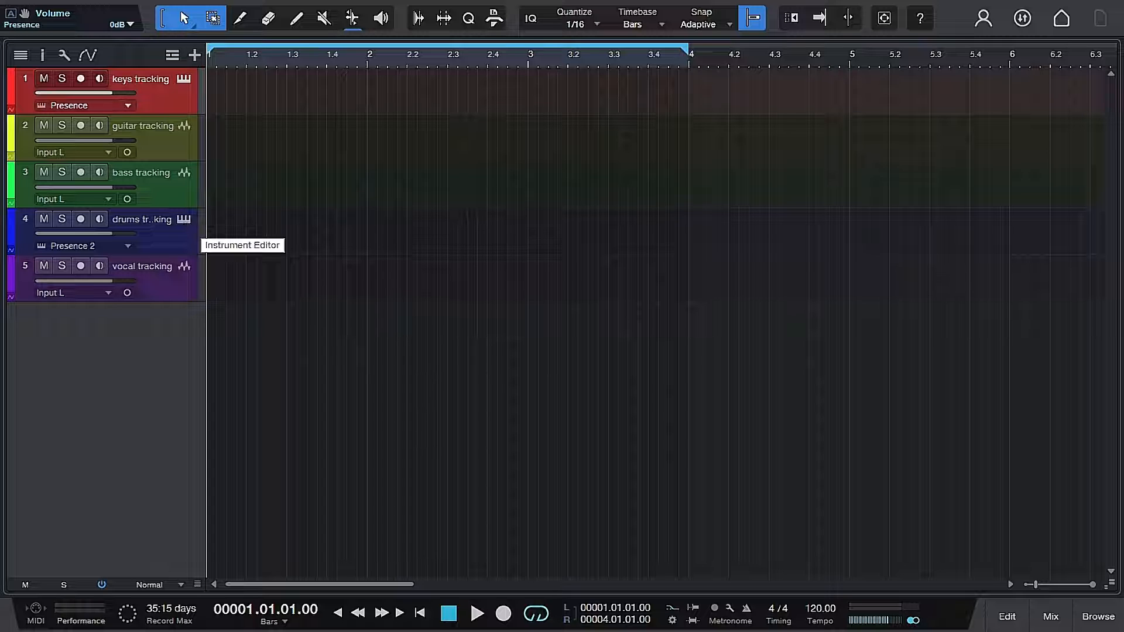
pyautogui.click(185, 220)
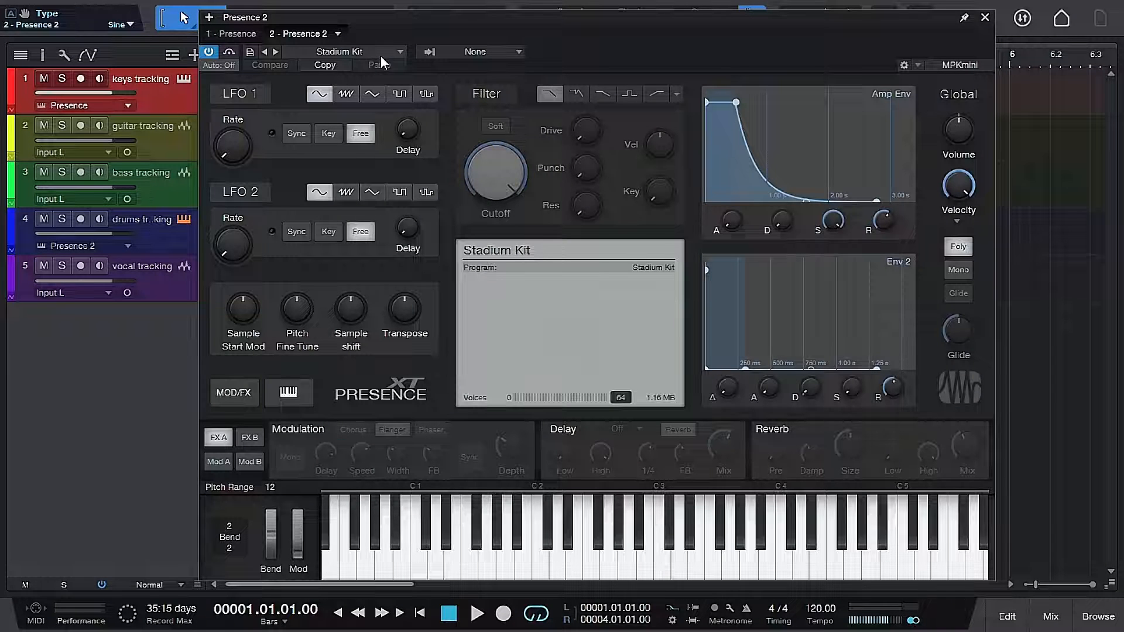
pyautogui.click(393, 50)
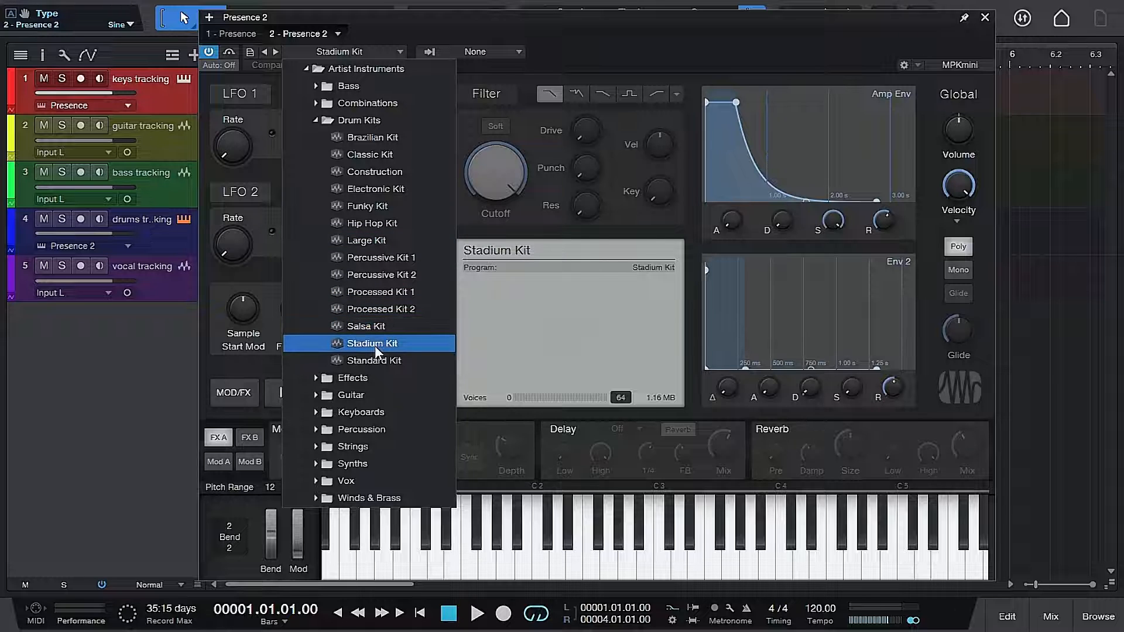
pyautogui.click(378, 571)
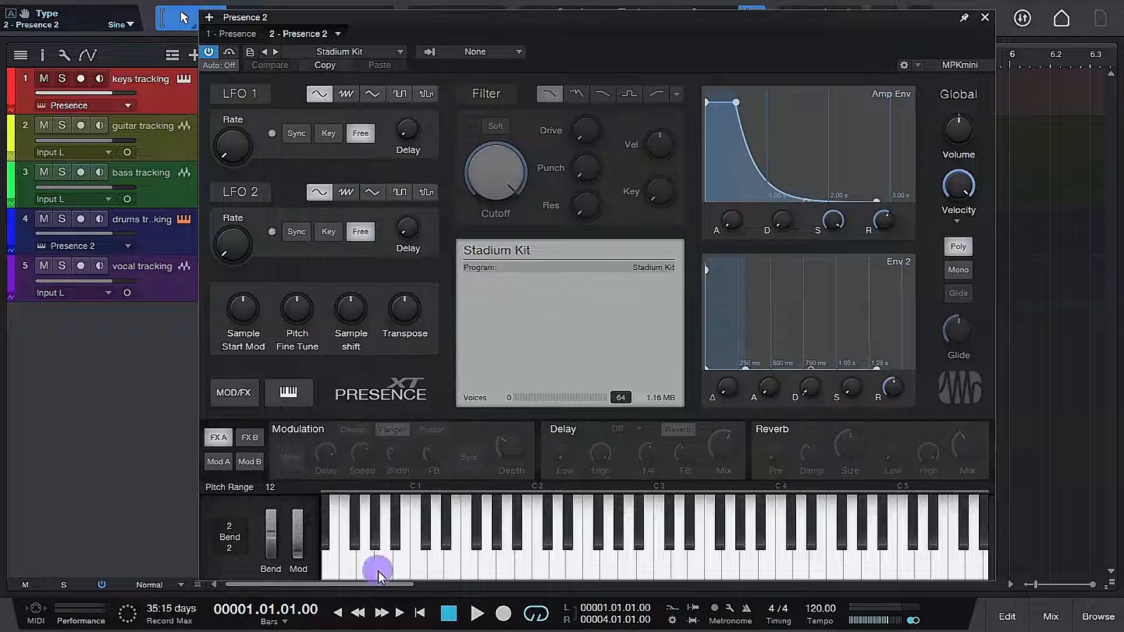
pyautogui.click(379, 571)
pyautogui.click(417, 566)
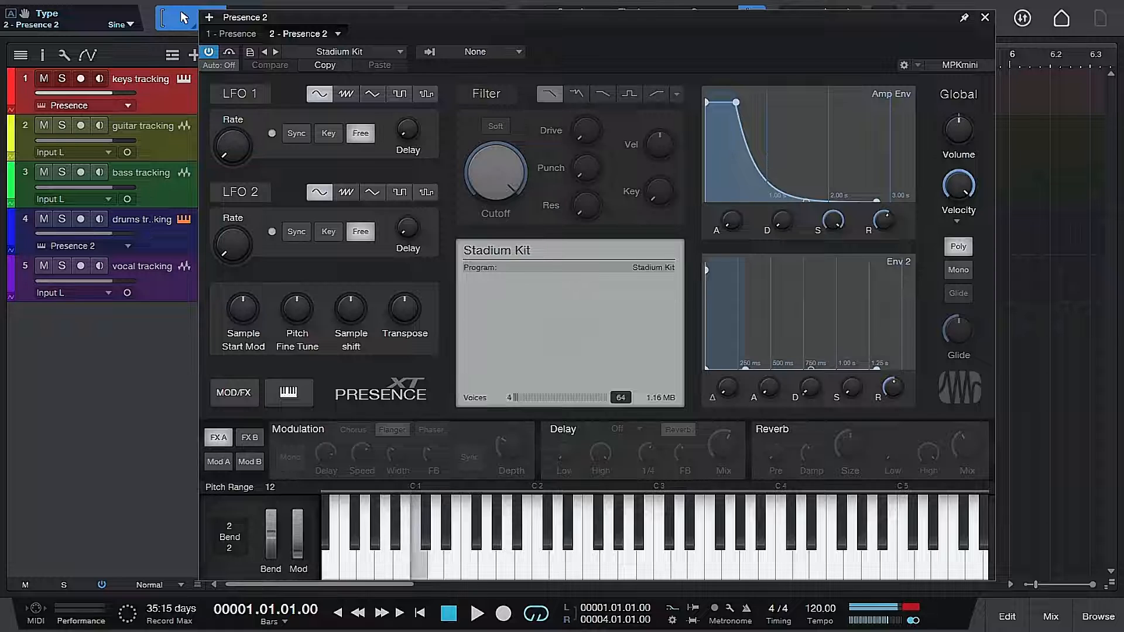
pyautogui.click(405, 568)
pyautogui.click(430, 561)
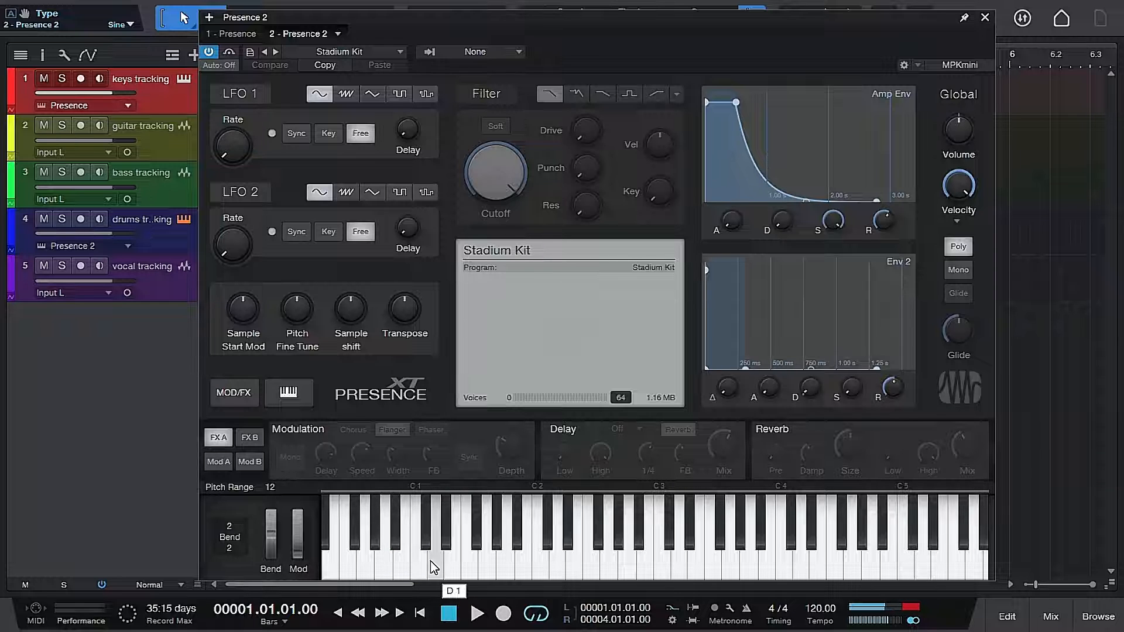
pyautogui.click(430, 561)
# Load the Standard Kit preset for the drums track, audition its drum sounds on the virtual keyboard and close the instrument.
pyautogui.click(380, 53)
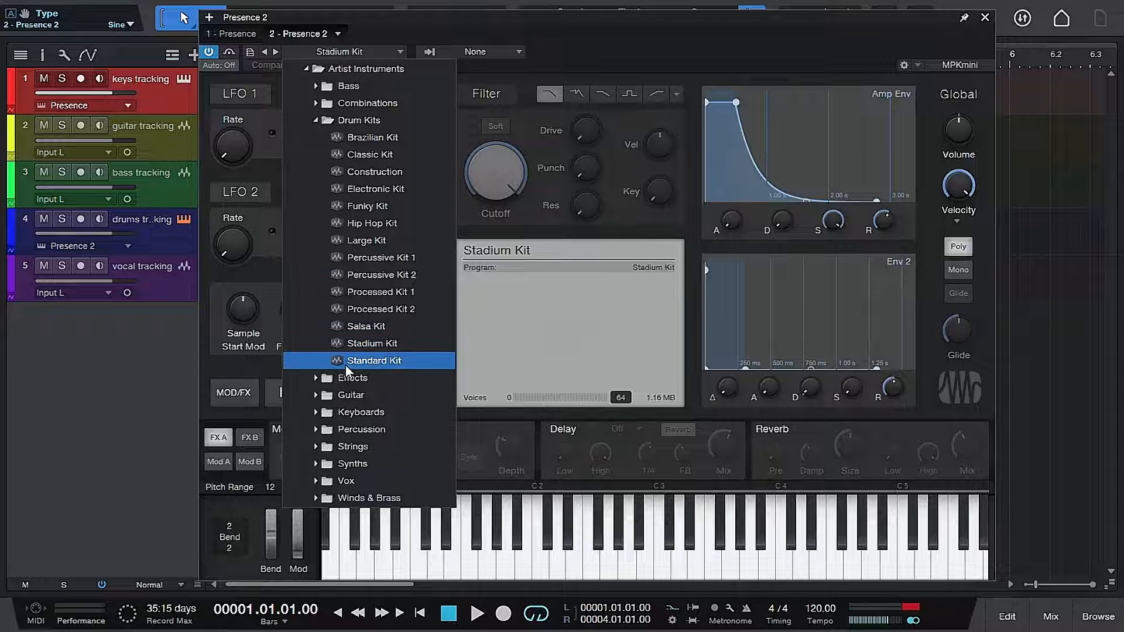
pyautogui.click(349, 362)
pyautogui.click(355, 569)
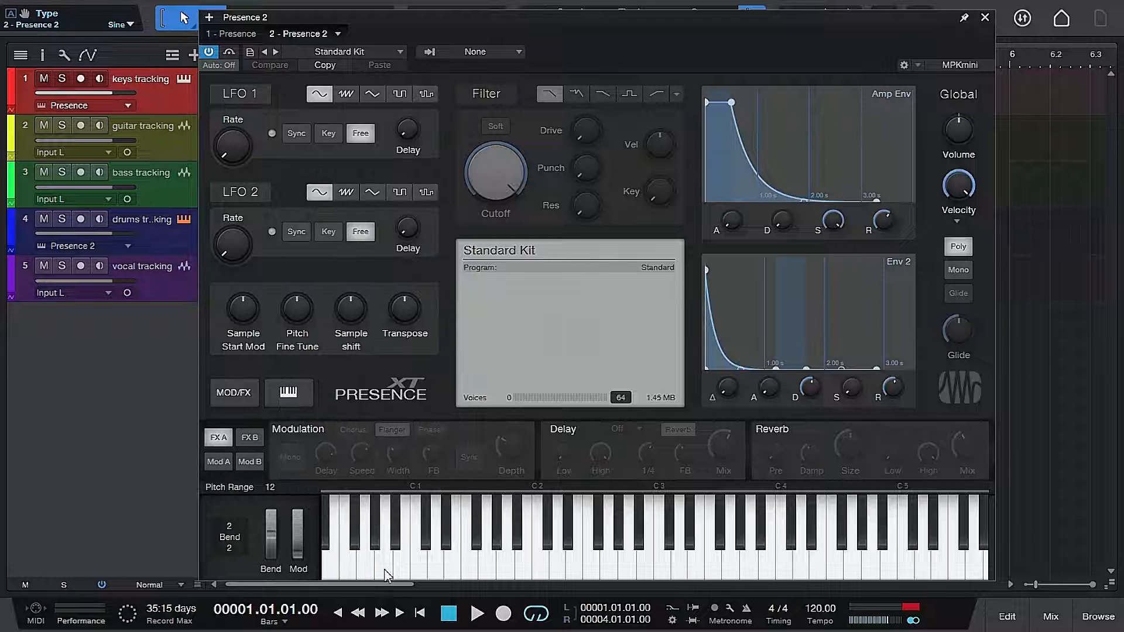
pyautogui.click(384, 571)
pyautogui.click(384, 572)
pyautogui.click(366, 570)
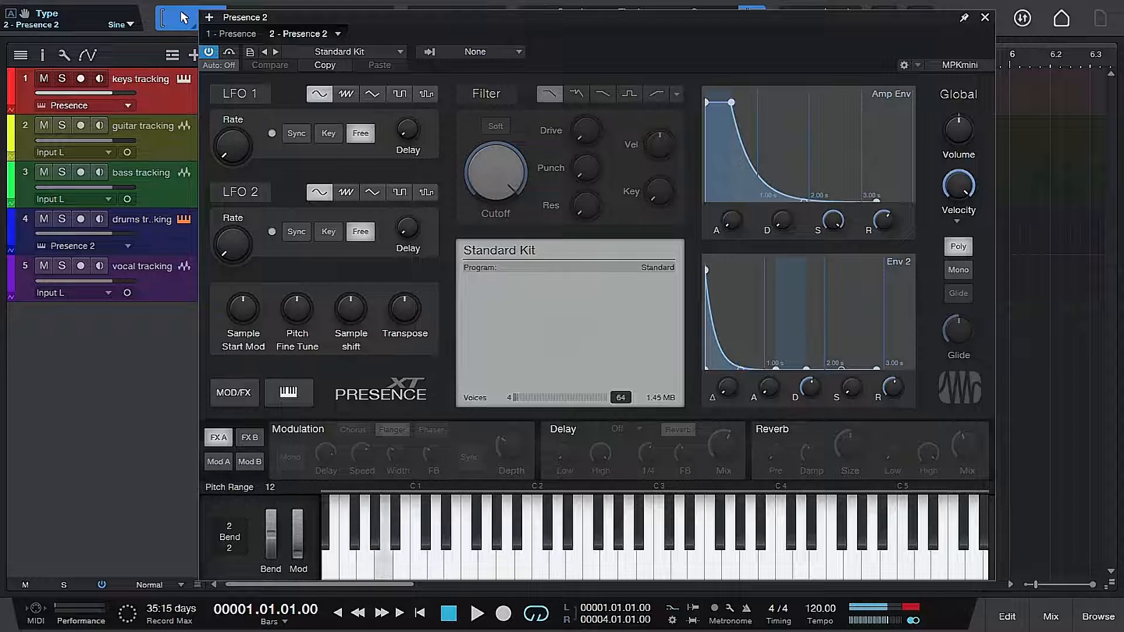
pyautogui.click(403, 569)
pyautogui.click(436, 565)
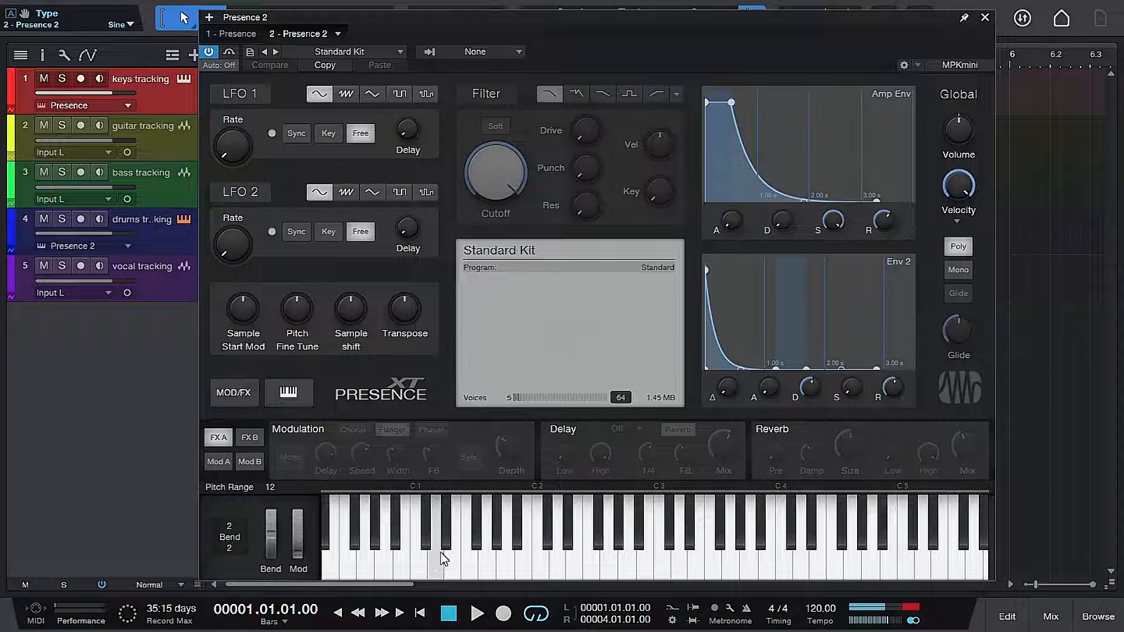
pyautogui.click(408, 566)
pyautogui.click(421, 569)
pyautogui.click(421, 569)
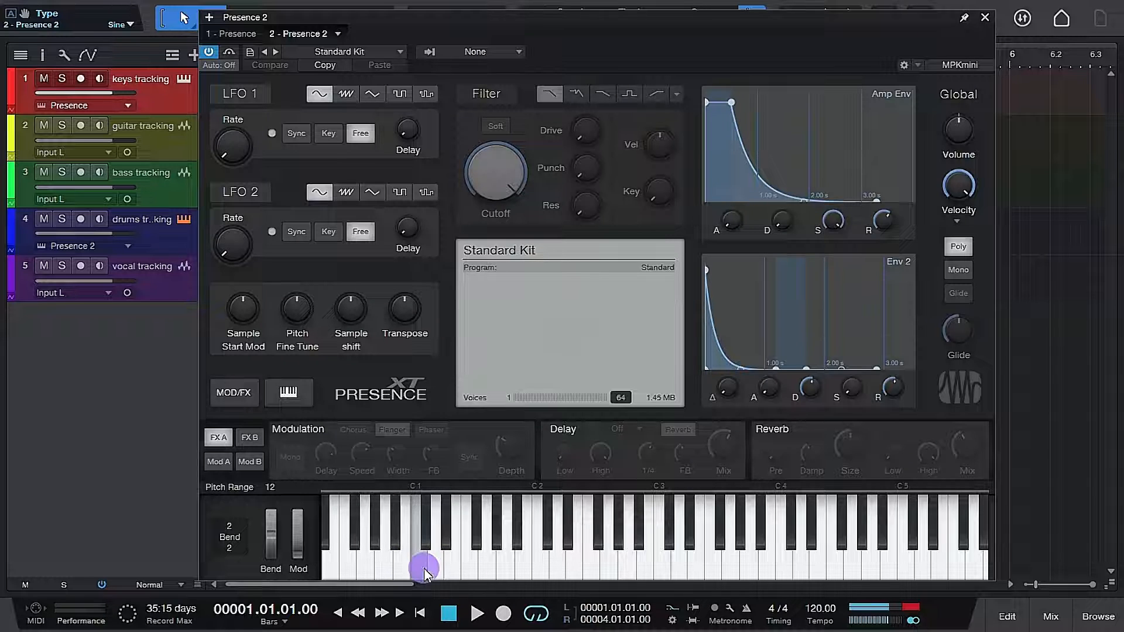
pyautogui.click(434, 569)
pyautogui.click(421, 569)
pyautogui.click(421, 569)
pyautogui.click(435, 569)
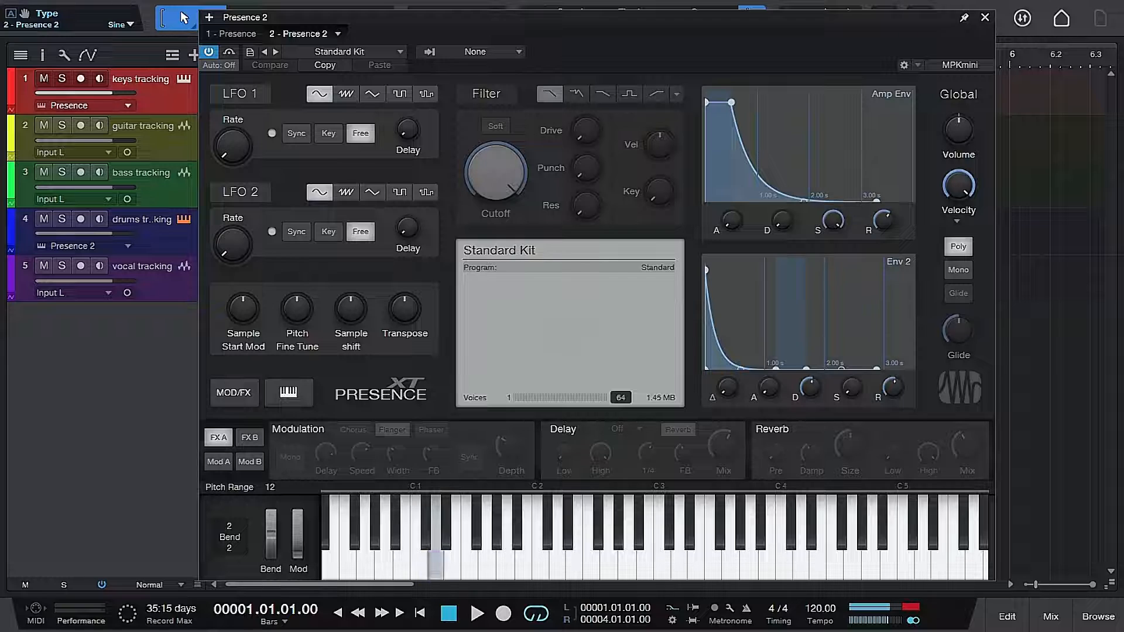
pyautogui.click(446, 539)
pyautogui.click(440, 568)
pyautogui.click(451, 567)
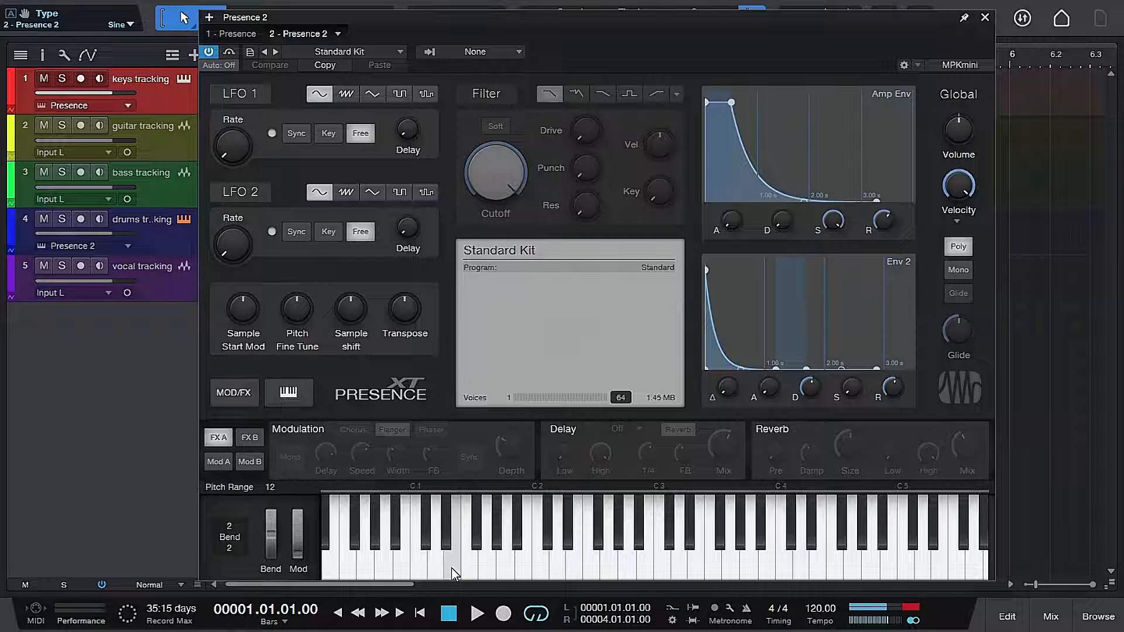
pyautogui.click(430, 564)
pyautogui.click(429, 528)
pyautogui.click(418, 568)
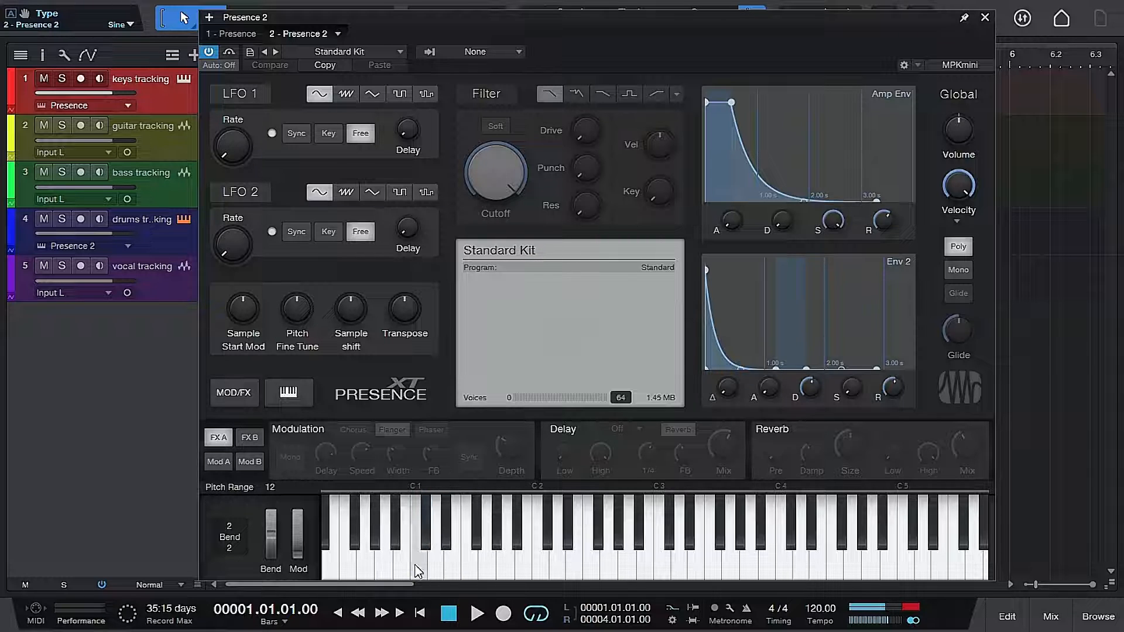
pyautogui.click(403, 568)
pyautogui.click(419, 567)
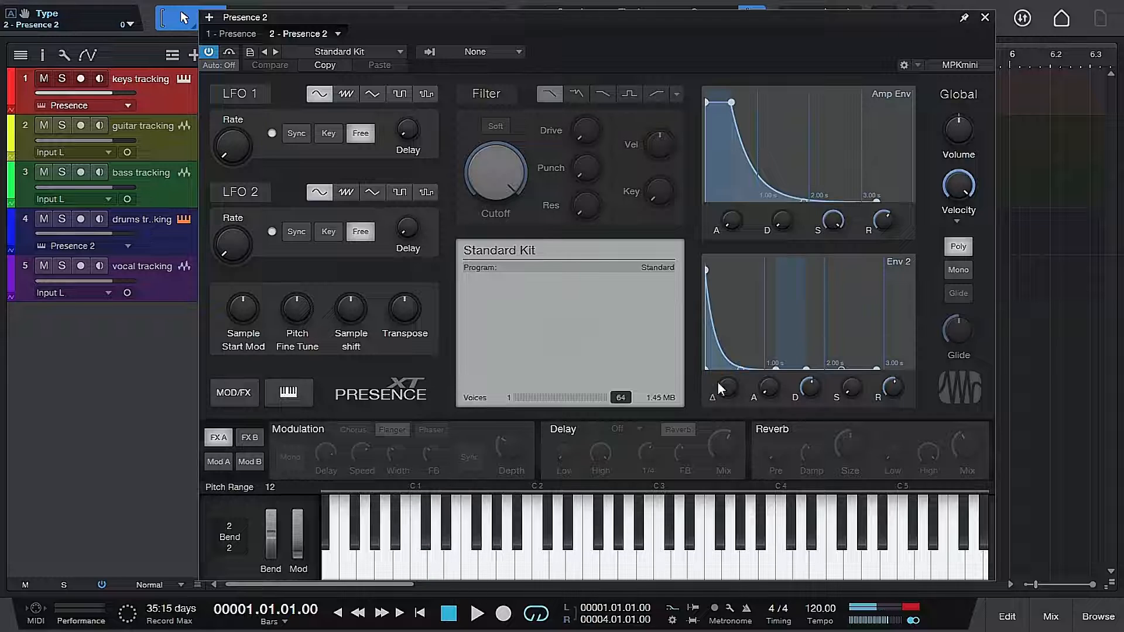
pyautogui.click(985, 17)
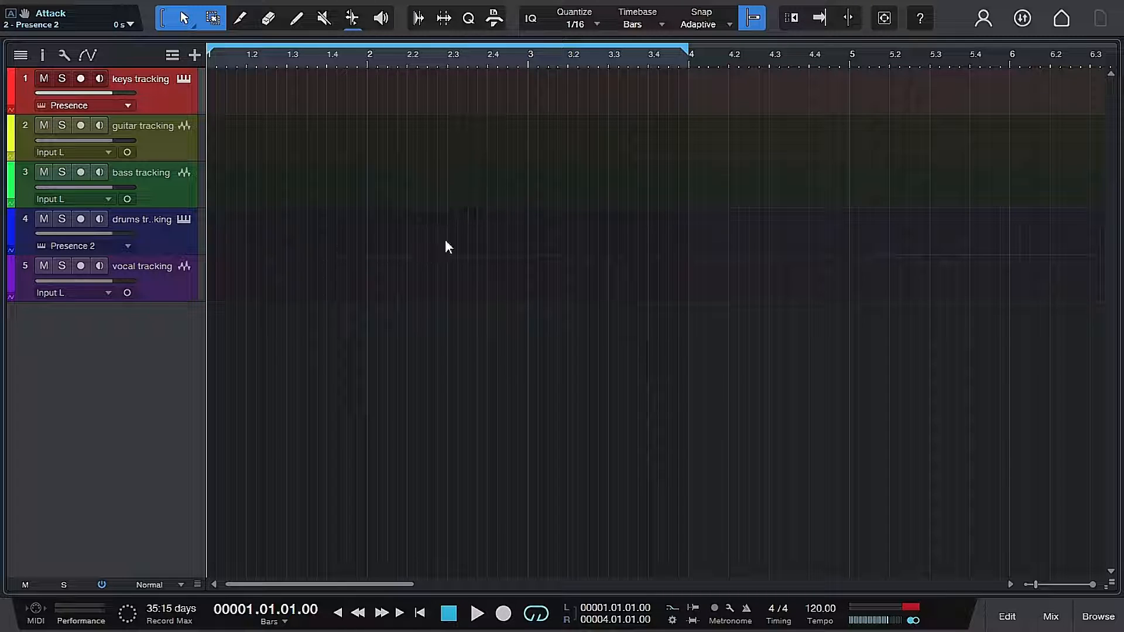
# Enlarge the drums track's height to about five times that of the other tracks.
pyautogui.click(167, 255)
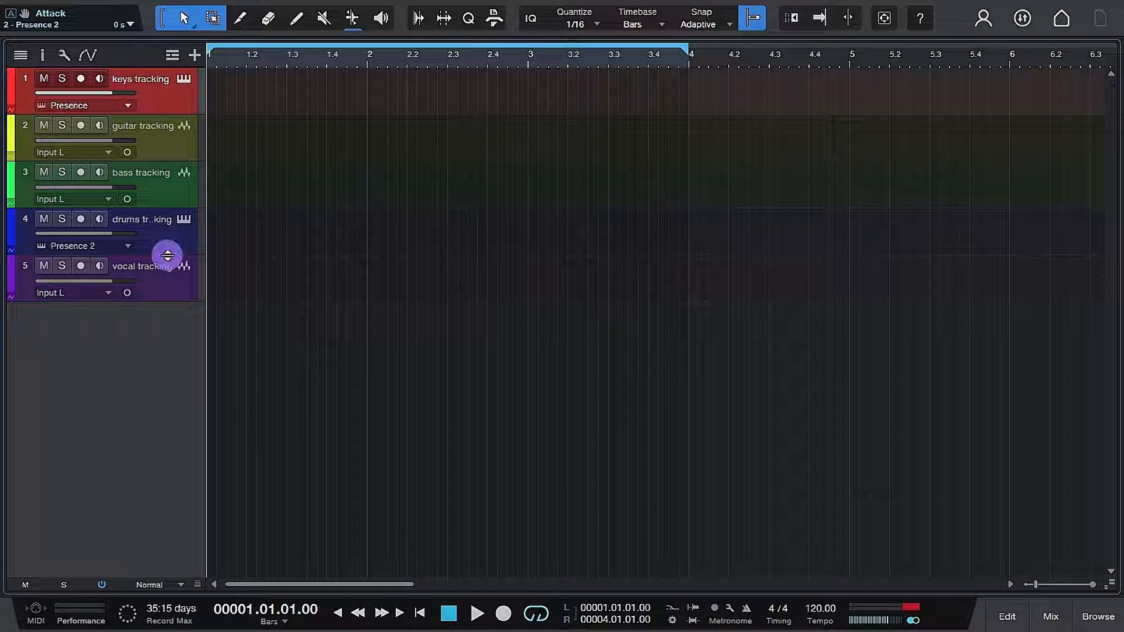
pyautogui.moveTo(166, 259); pyautogui.dragTo(165, 289)
pyautogui.moveTo(165, 340); pyautogui.dragTo(167, 452)
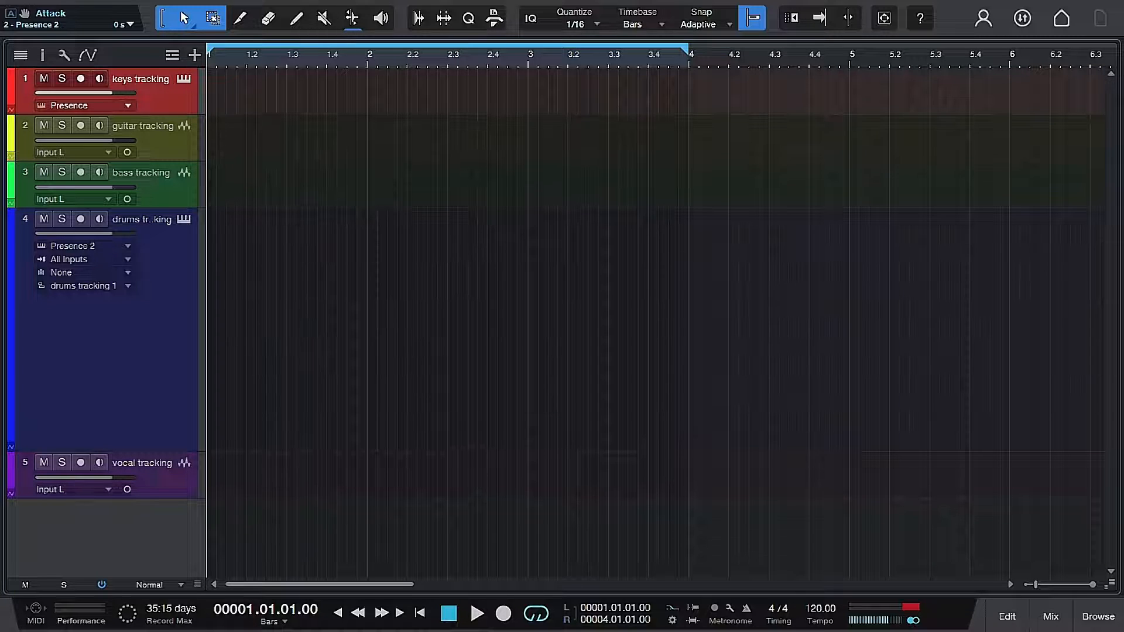
# Create an empty instrument part on the drums track spanning the loop range from bar 1 to bar 4.
pyautogui.doubleClick(327, 416)
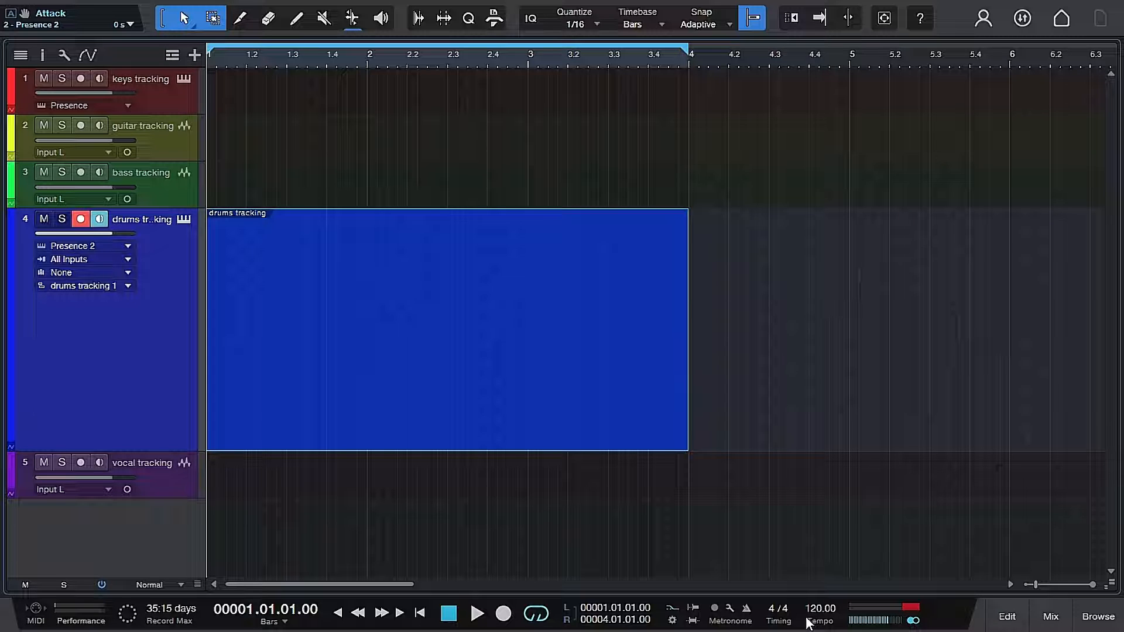
# Open the customization settings, review the Transport, Inspector and Toolbar options, and close them without changing anything.
pyautogui.rightClick(748, 612)
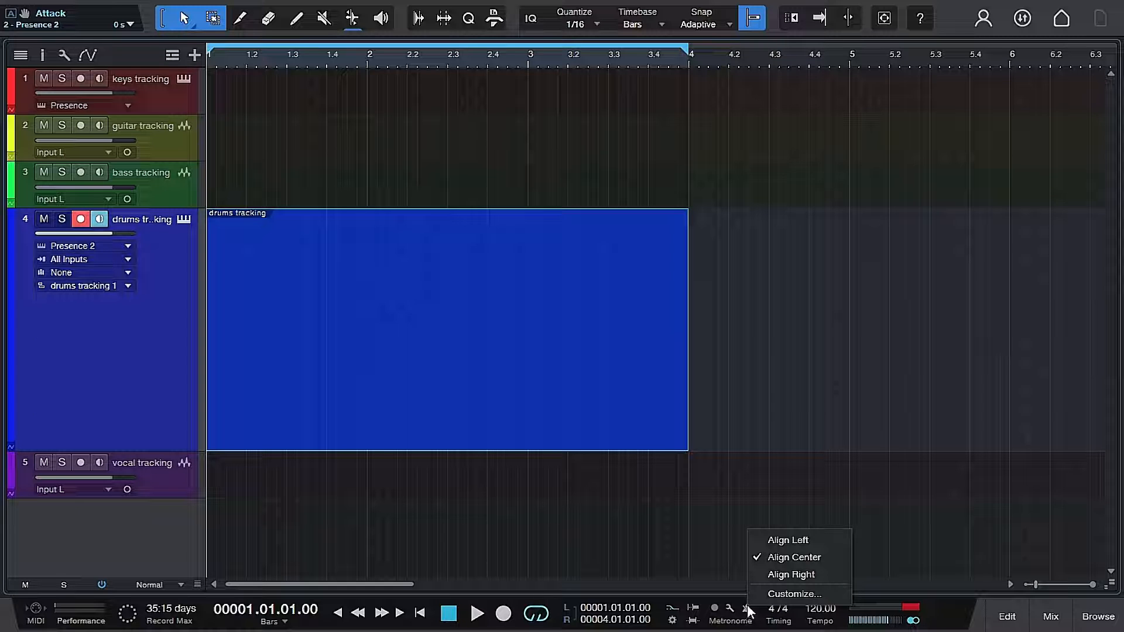
pyautogui.click(770, 592)
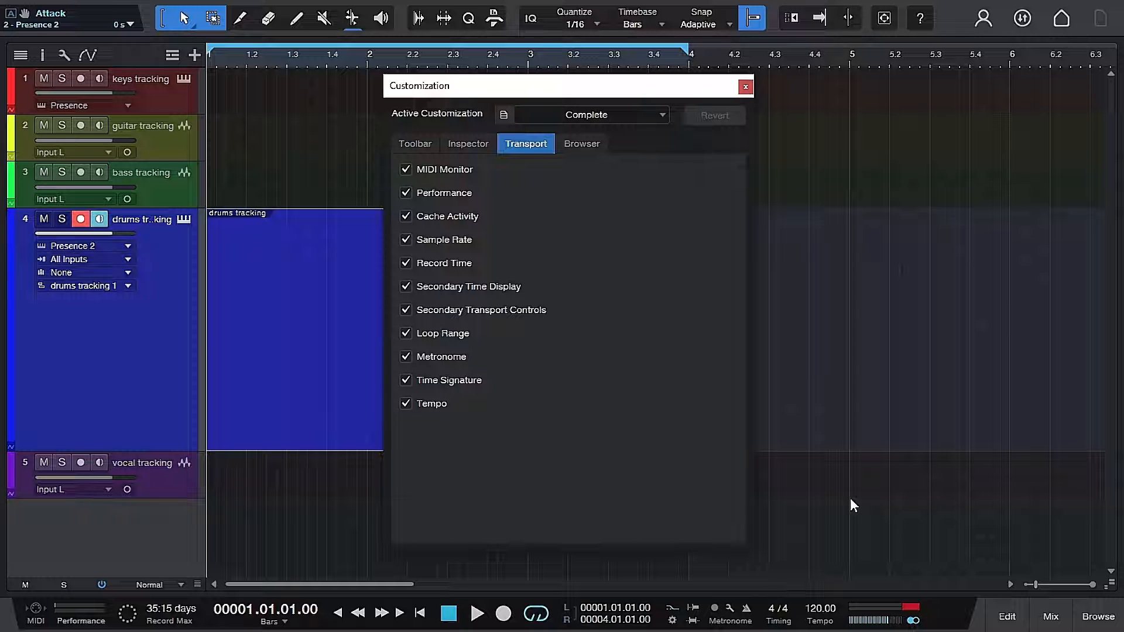
pyautogui.click(434, 144)
pyautogui.click(464, 144)
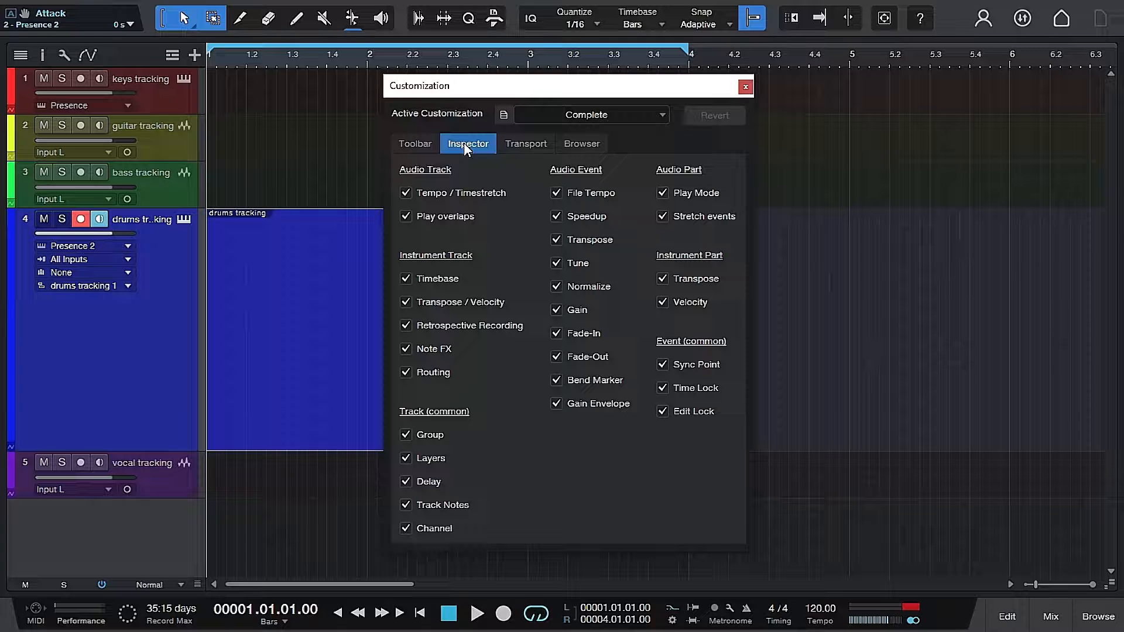
pyautogui.click(540, 146)
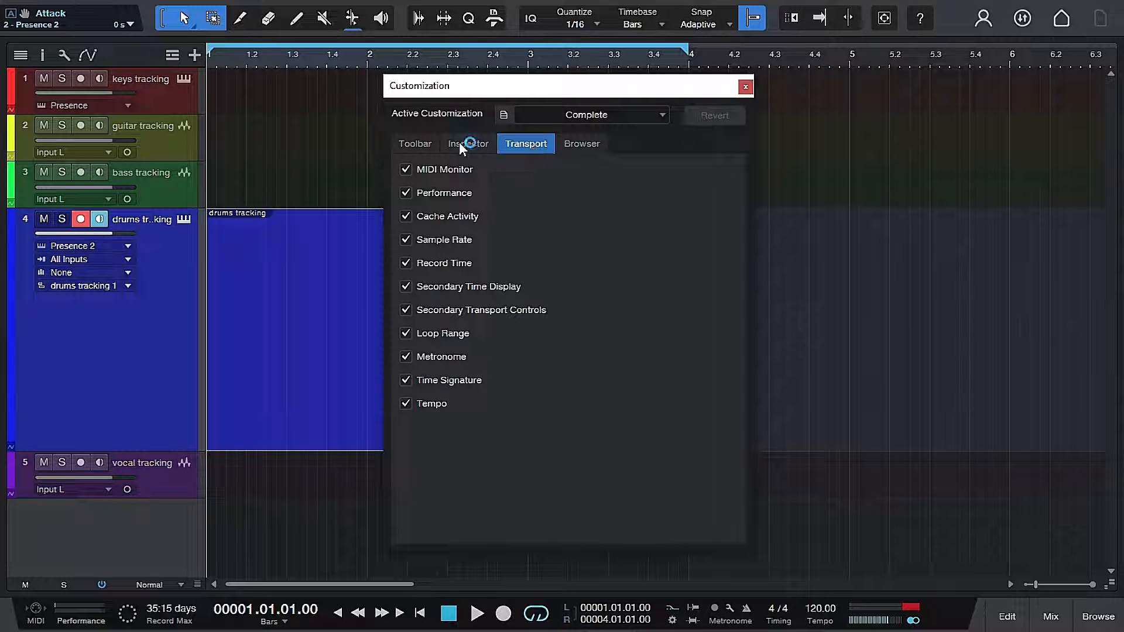
pyautogui.click(424, 143)
pyautogui.click(745, 87)
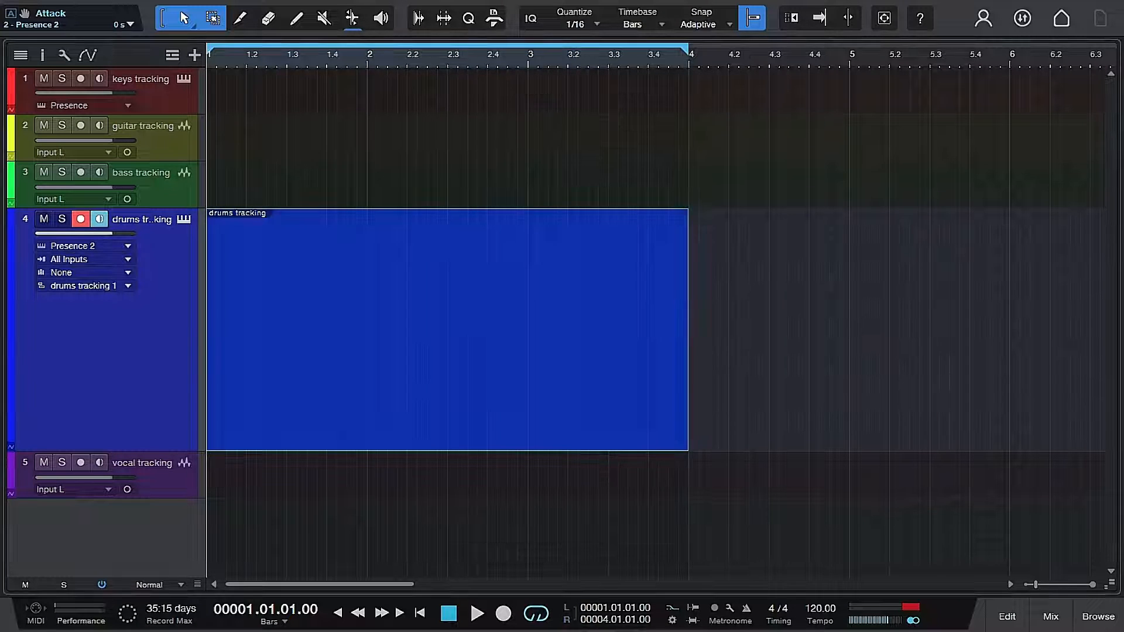
# Switch the metronome on, look over its setup options and close the metronome setup.
pyautogui.click(729, 609)
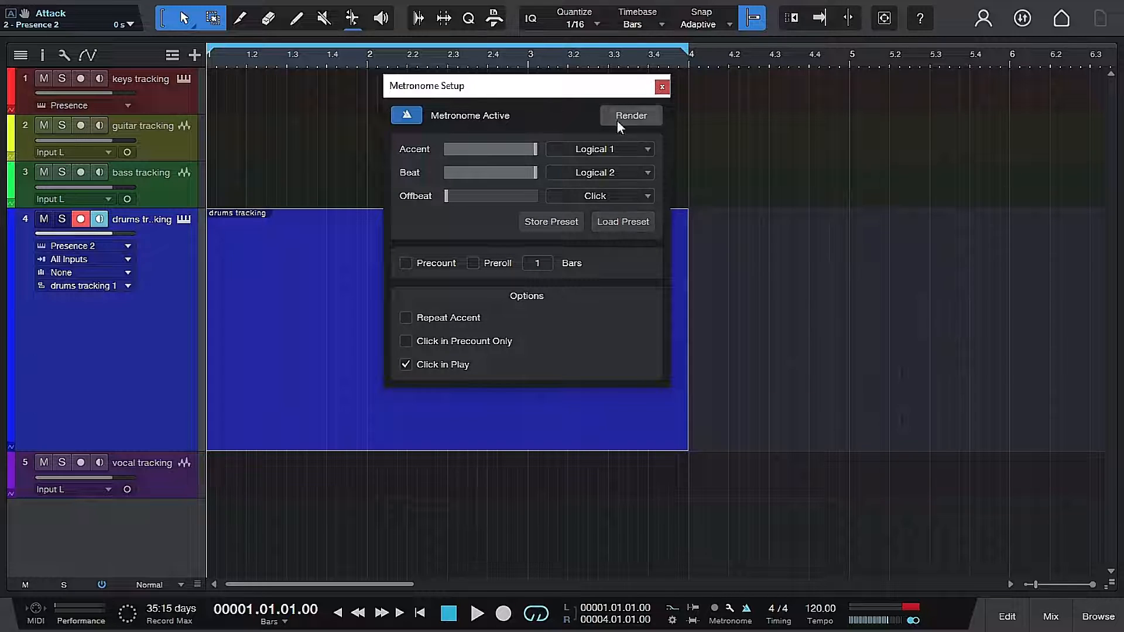
pyautogui.click(662, 87)
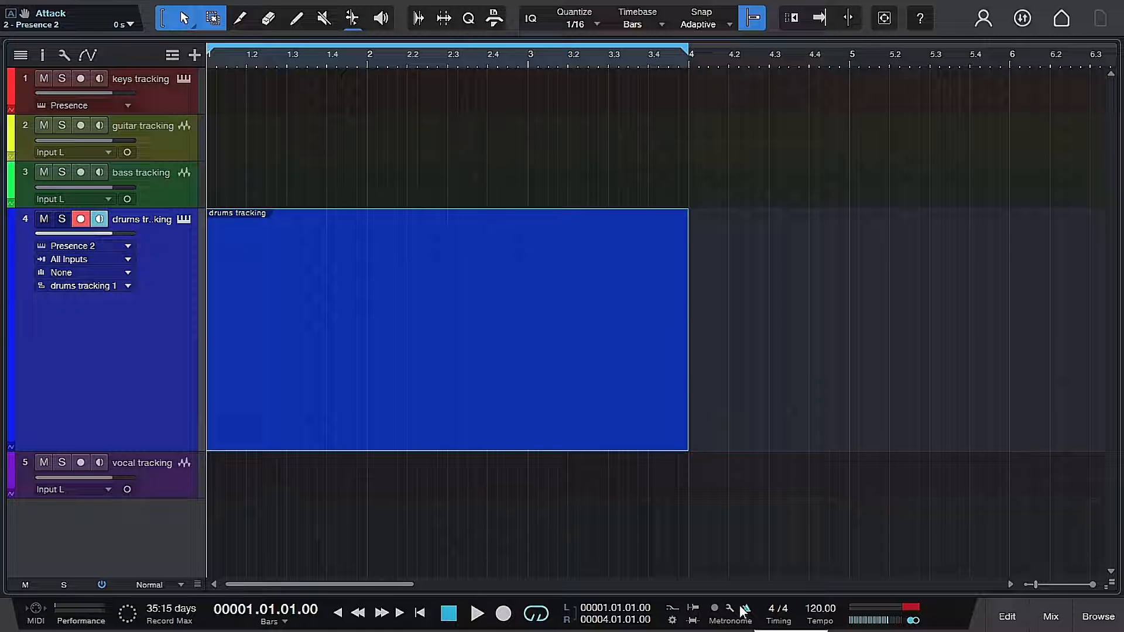
# Play the loop twice with the metronome click, stopping each time, and return the playhead to the start of the song.
pyautogui.press('space')
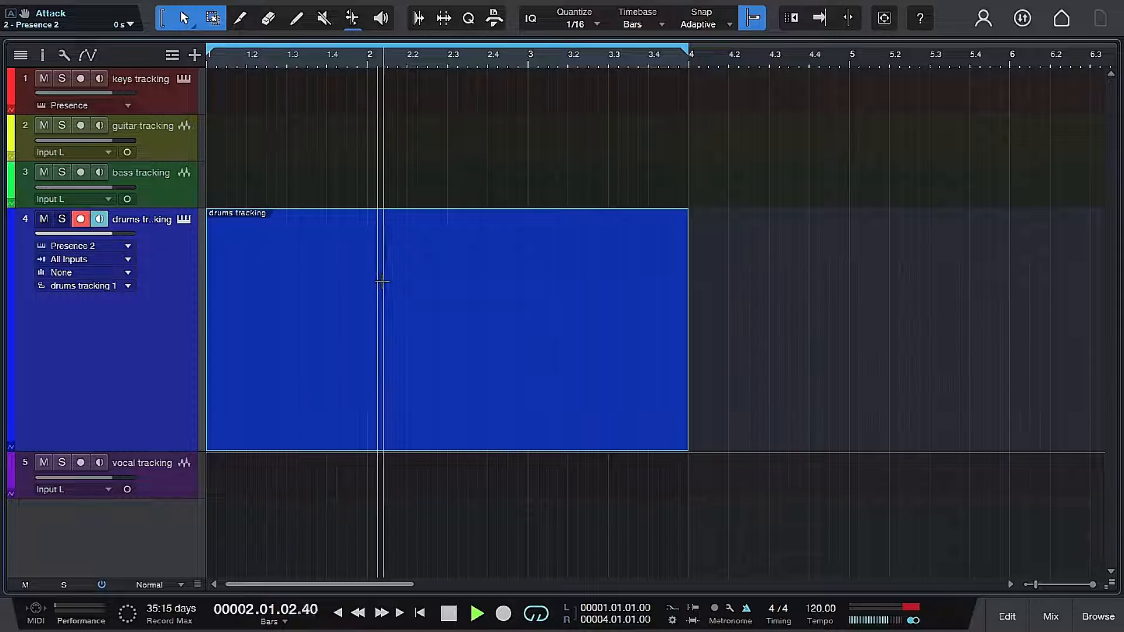
pyautogui.press('space')
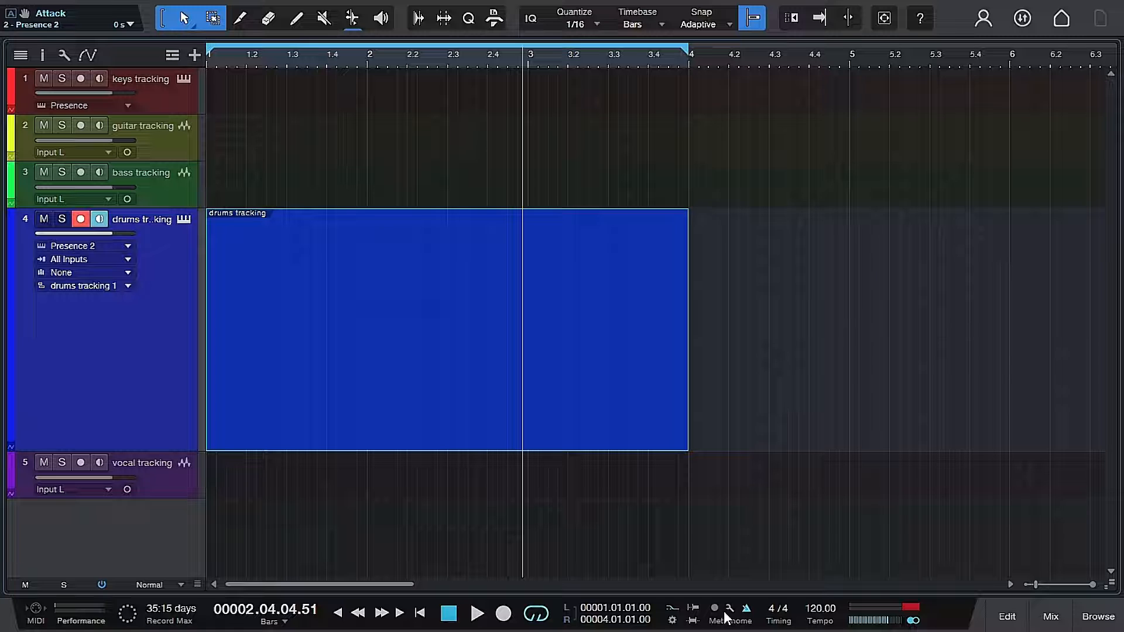
pyautogui.press('space')
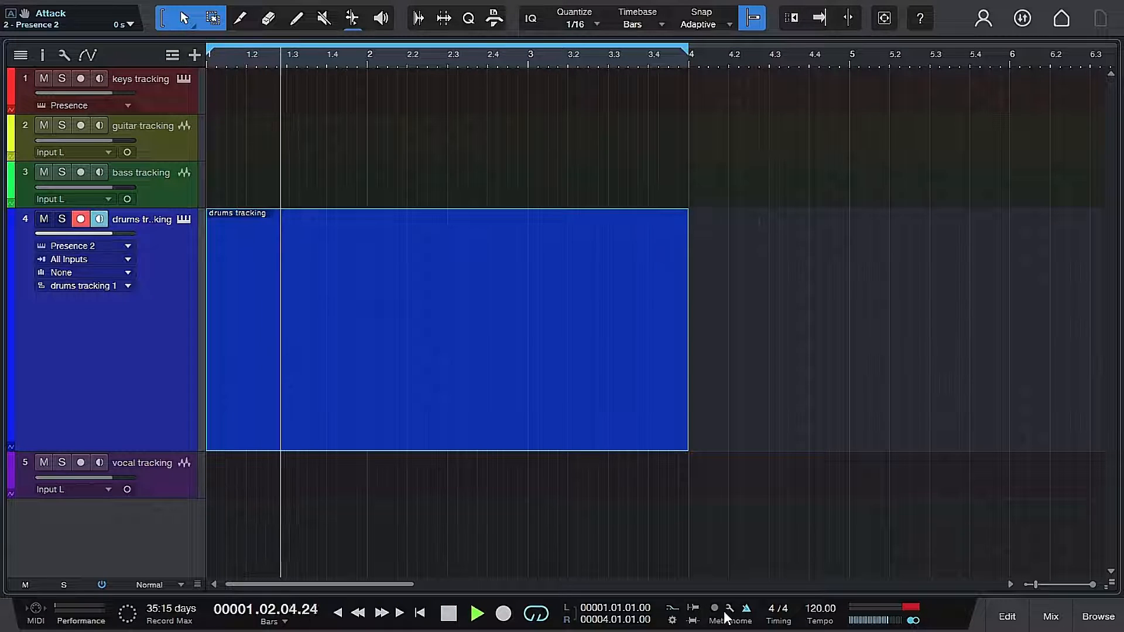
pyautogui.press('space')
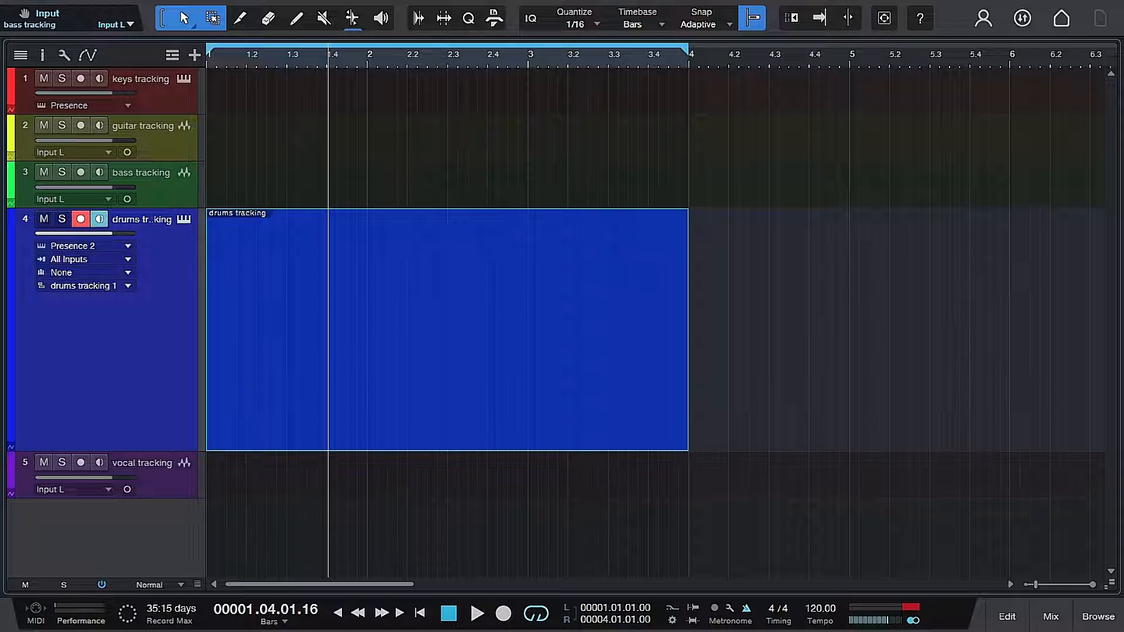
pyautogui.click(420, 613)
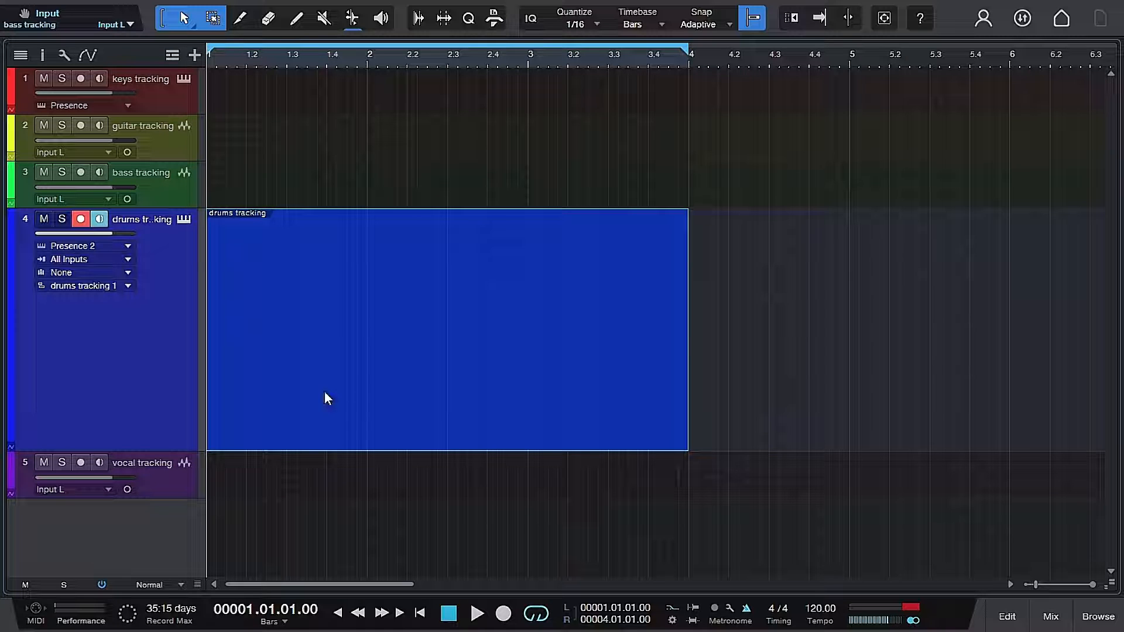
# Open the drums part in the note editor, switch it to drum view and load the GM Drums pitch names.
pyautogui.doubleClick(276, 411)
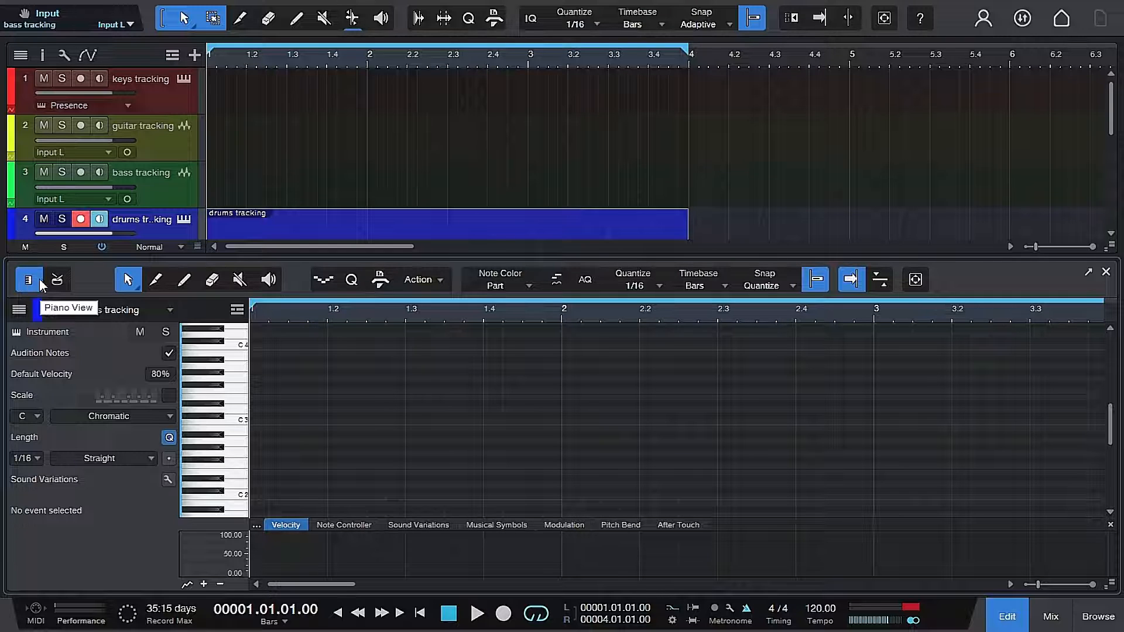
pyautogui.click(57, 280)
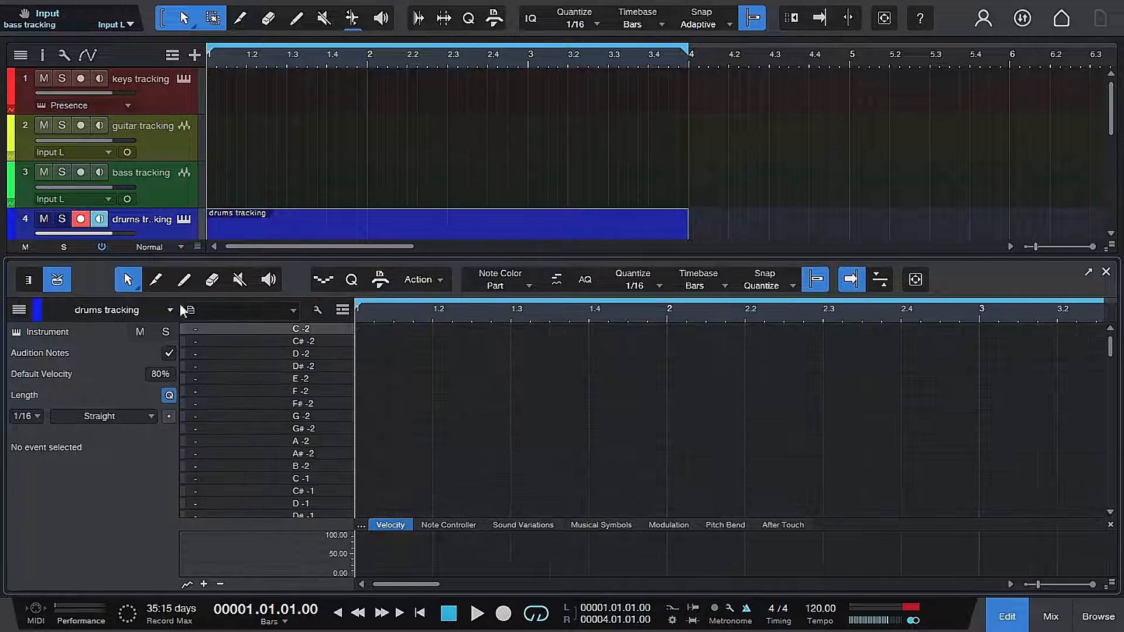
pyautogui.click(291, 310)
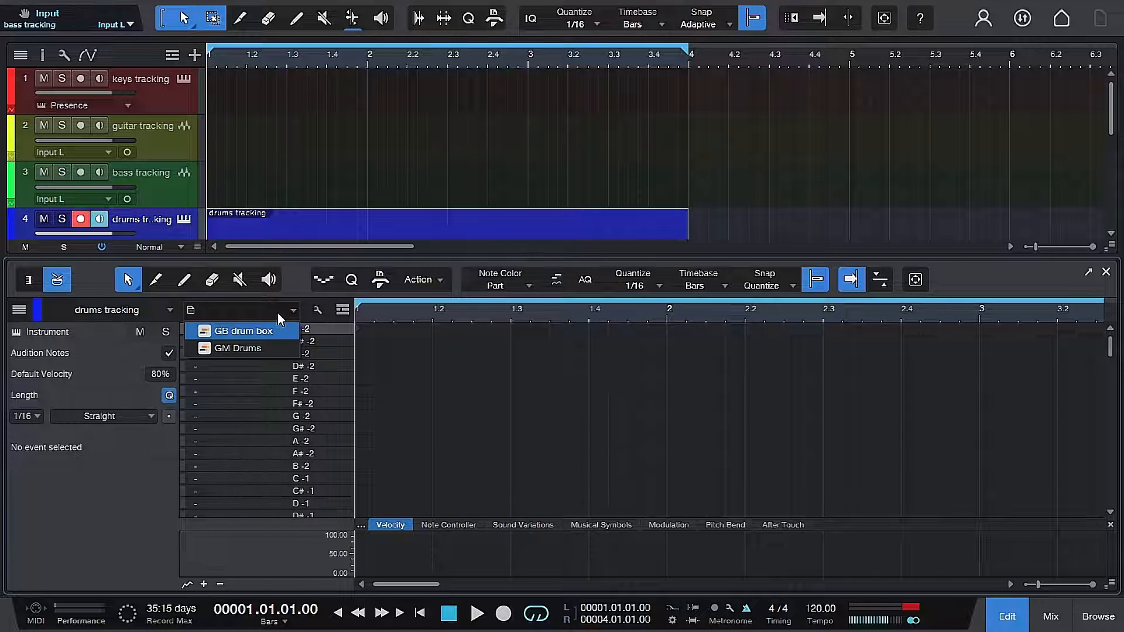
pyautogui.click(240, 348)
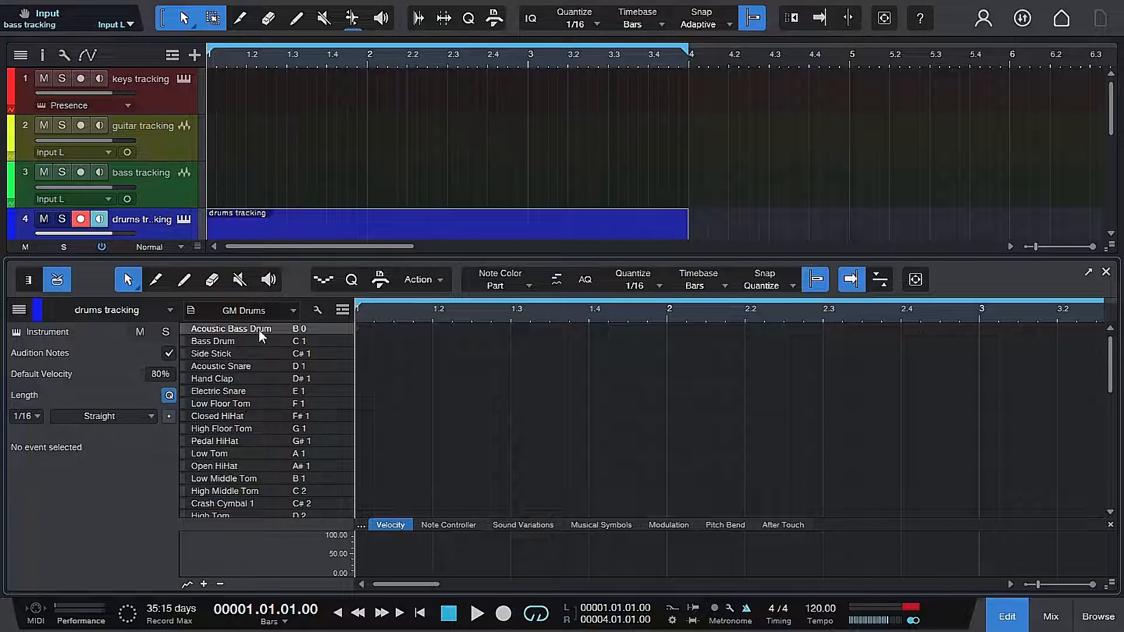
pyautogui.scroll(-1, 258, 329)
pyautogui.scroll(1, 255, 360)
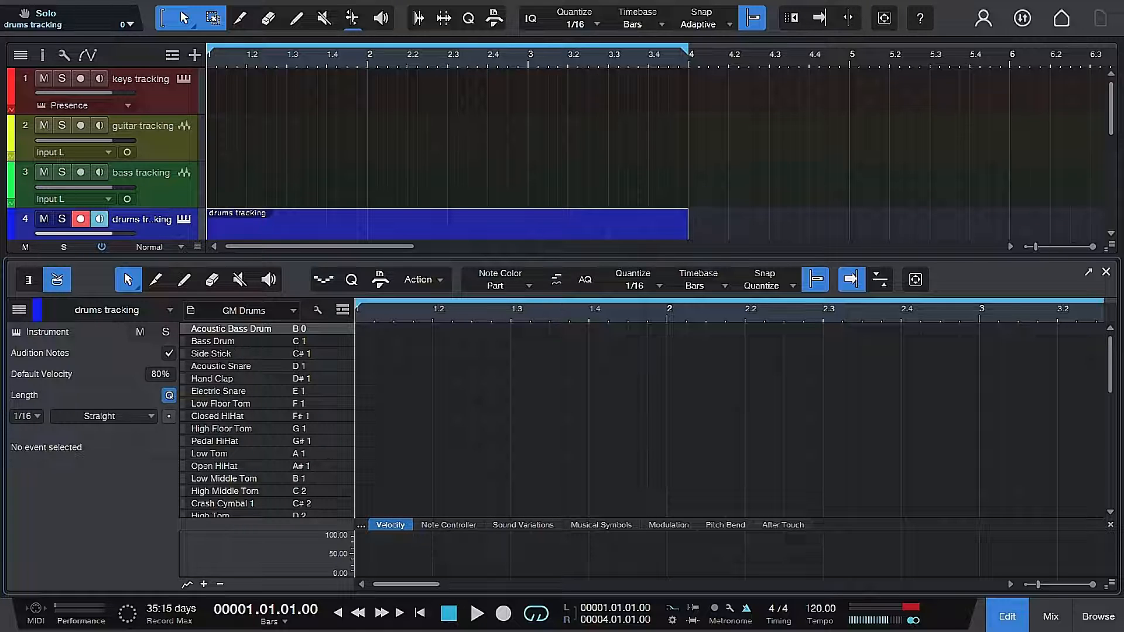
# Audition the Bass Drum, Side Stick, Acoustic Snare, Hand Clap, Electric Snare and Acoustic Bass Drum sounds from the drum list.
pyautogui.click(238, 341)
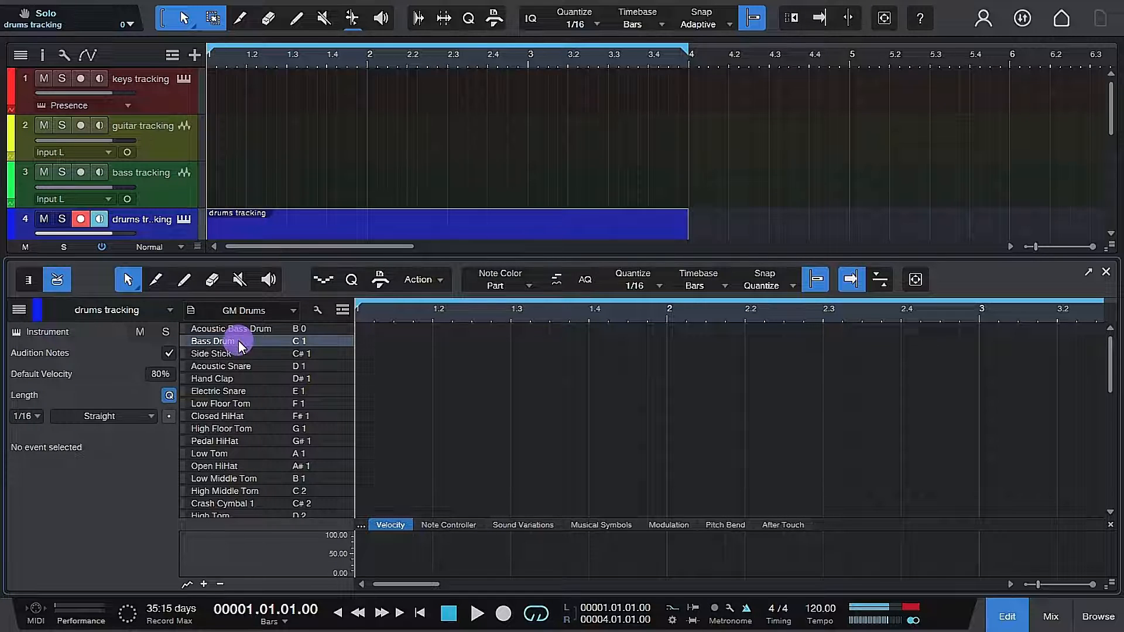
pyautogui.click(237, 353)
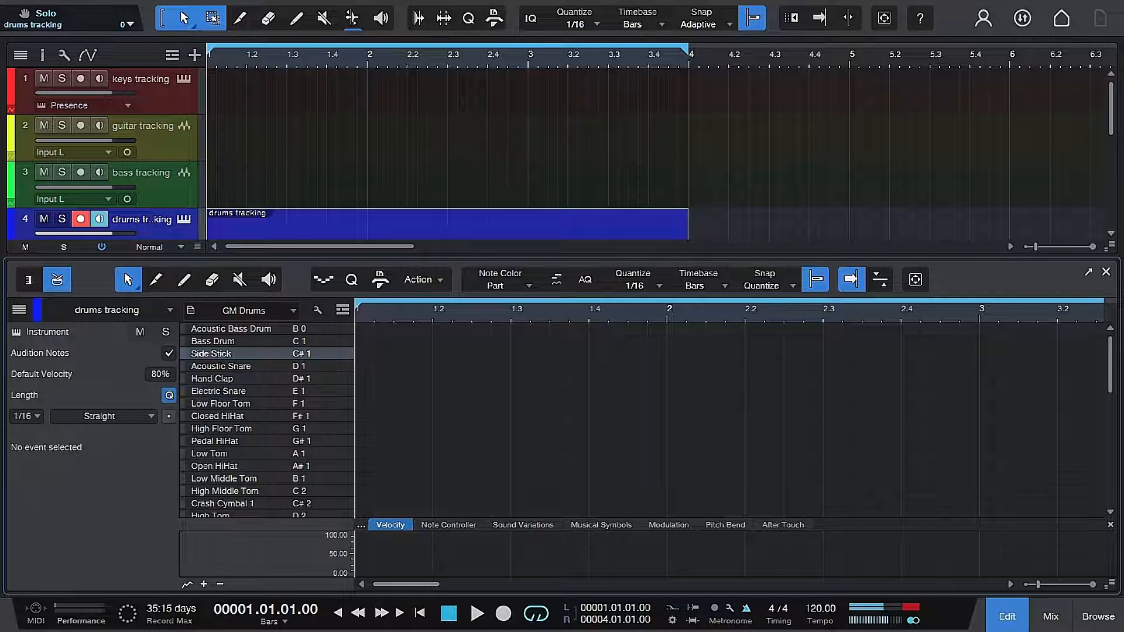
pyautogui.click(236, 366)
pyautogui.click(234, 378)
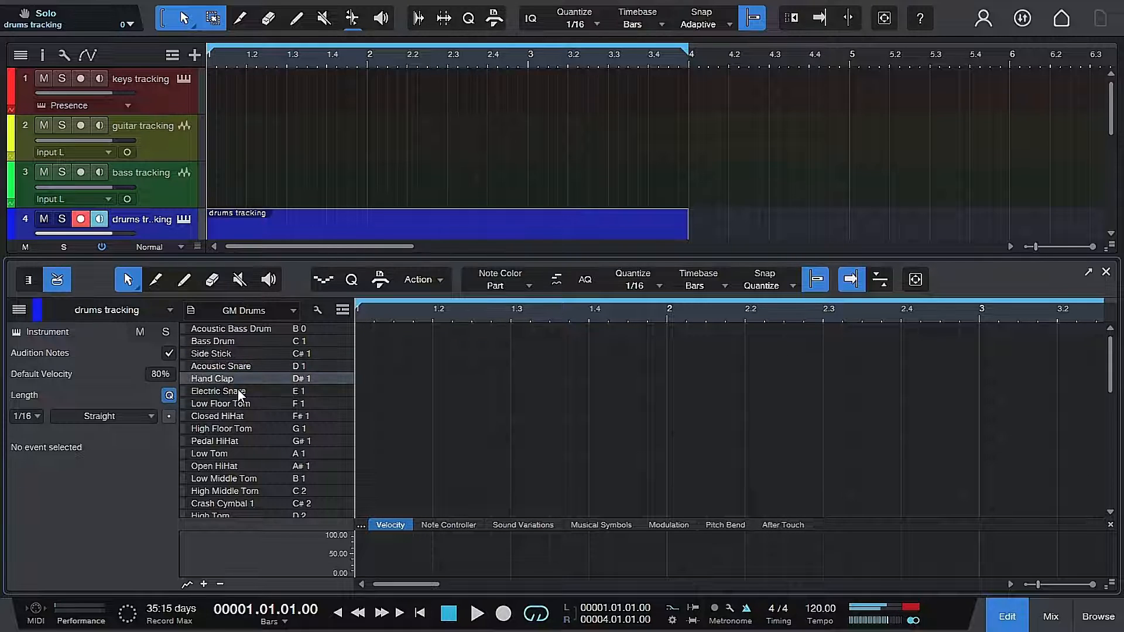
pyautogui.click(238, 391)
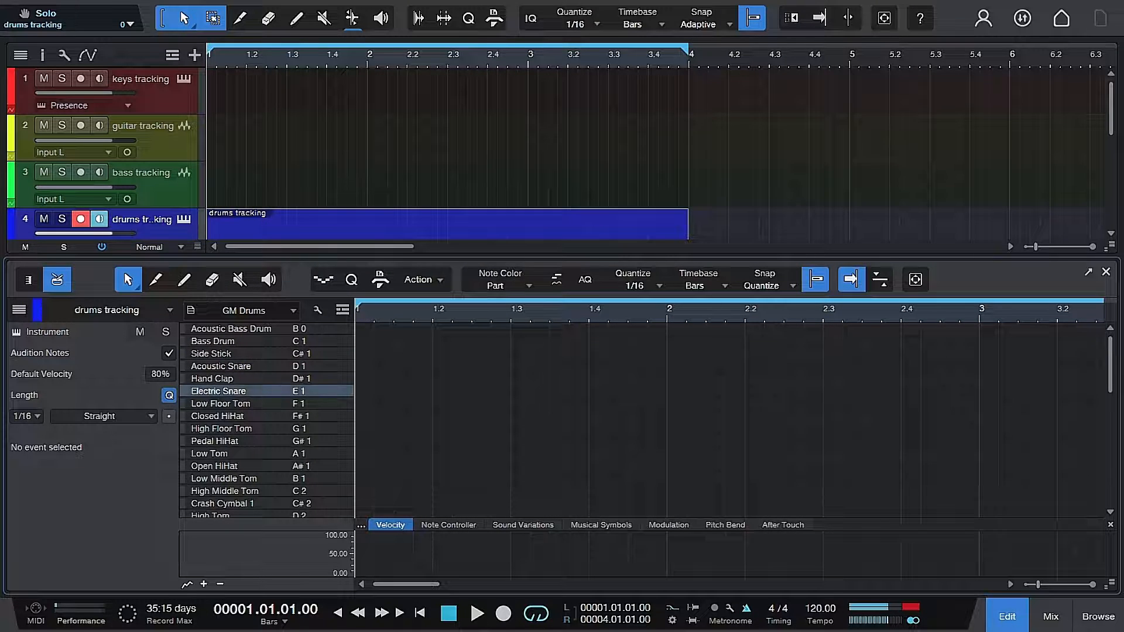
pyautogui.click(228, 328)
pyautogui.click(228, 328)
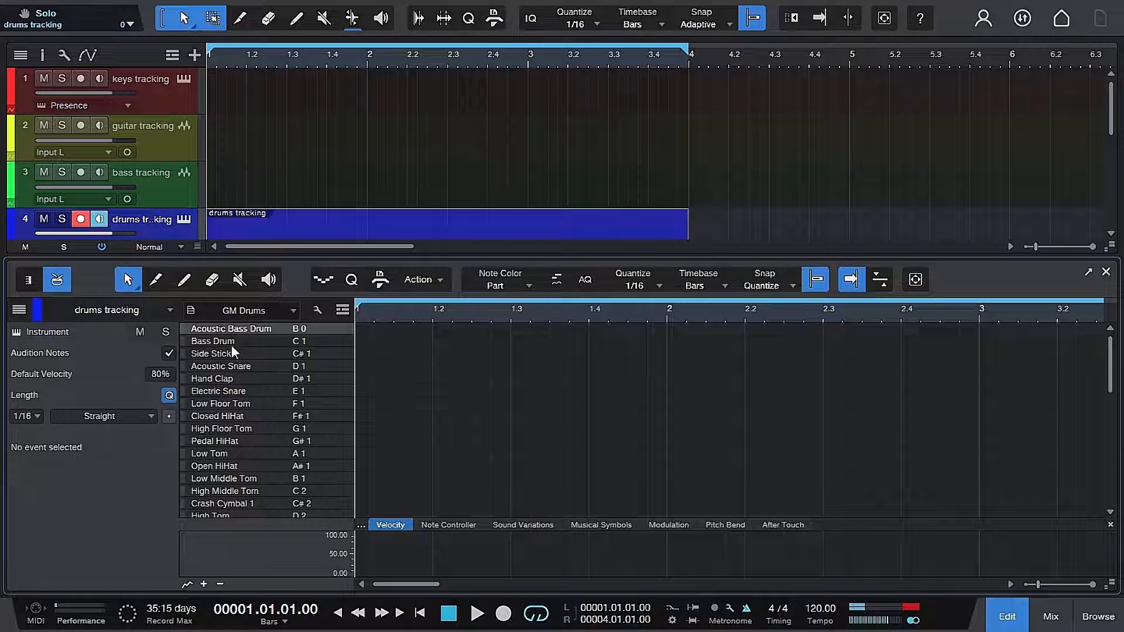
pyautogui.click(230, 342)
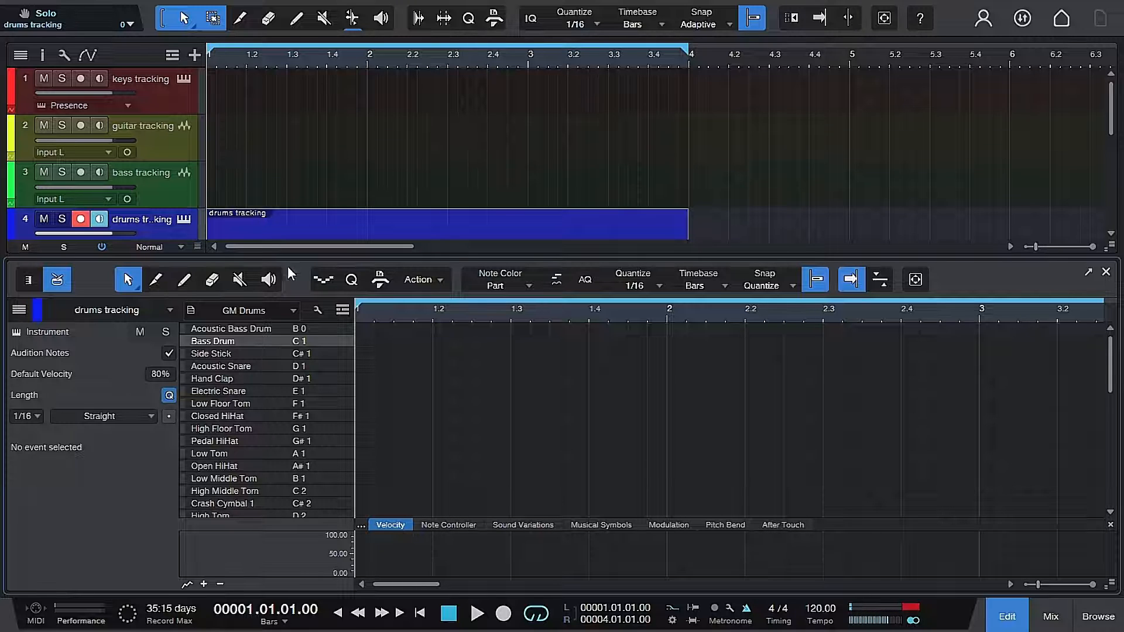
# Start loop playback and place Bass Drum notes at 1.1, 1.2.3, 1.4 and 3.1, plus an Acoustic Snare note at 1.3.
pyautogui.scroll(-3, 304, 99)
pyautogui.scroll(-2, 304, 99)
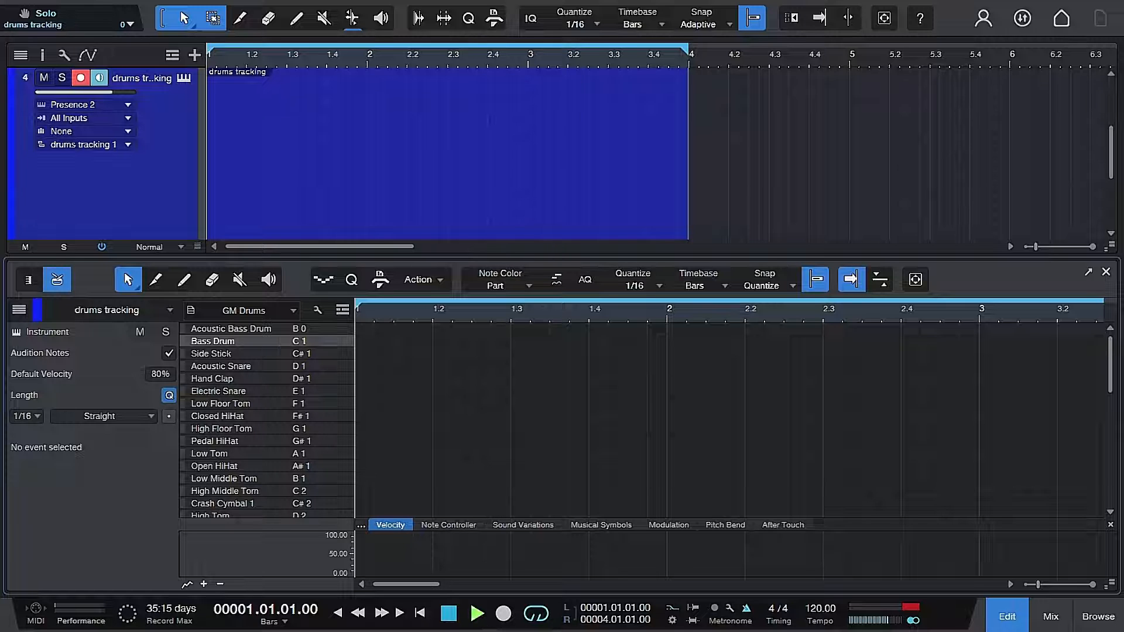
pyautogui.click(477, 613)
pyautogui.doubleClick(357, 340)
pyautogui.doubleClick(668, 341)
pyautogui.doubleClick(981, 341)
pyautogui.doubleClick(668, 340)
pyautogui.doubleClick(512, 340)
pyautogui.doubleClick(512, 340)
pyautogui.doubleClick(434, 341)
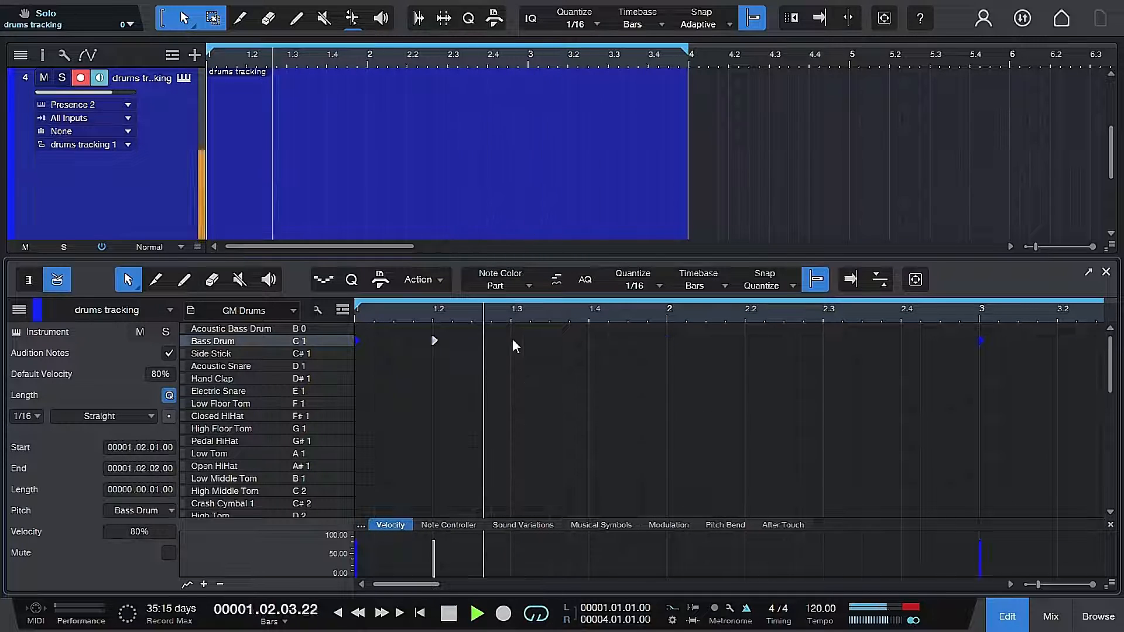
pyautogui.moveTo(434, 341); pyautogui.dragTo(473, 340)
pyautogui.doubleClick(512, 365)
pyautogui.doubleClick(591, 341)
# Fill bar 2 with Bass Drum notes at 2.1.3, 2.2 and 2.4 and an Acoustic Snare note at 2.3.
pyautogui.doubleClick(668, 341)
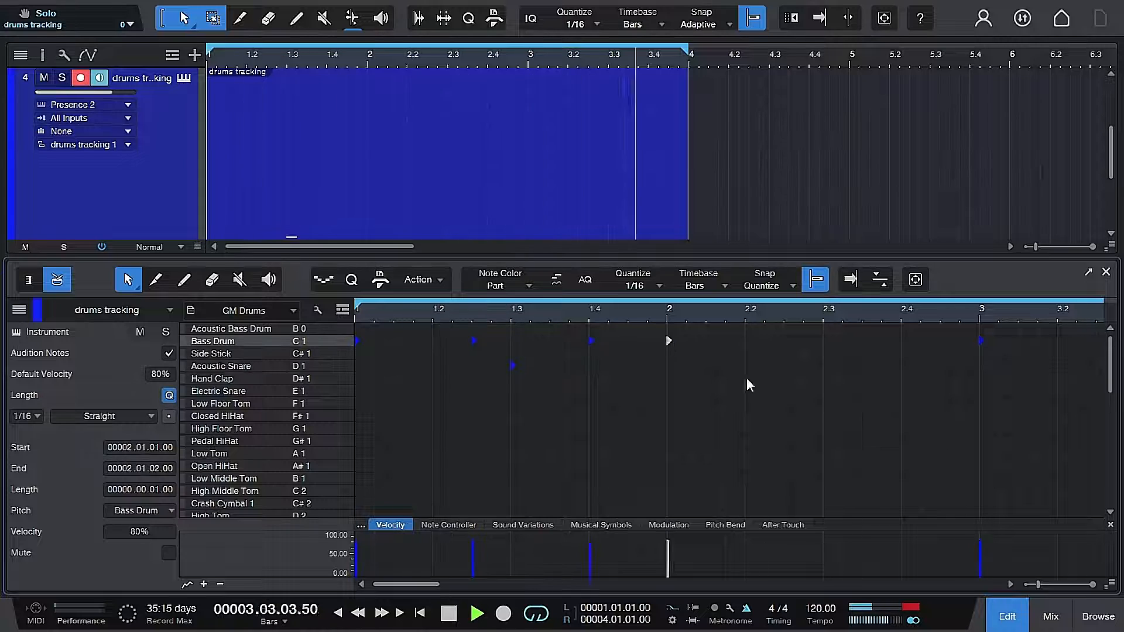
pyautogui.moveTo(669, 341); pyautogui.dragTo(707, 340)
pyautogui.doubleClick(747, 341)
pyautogui.doubleClick(785, 366)
pyautogui.doubleClick(903, 341)
pyautogui.moveTo(786, 365); pyautogui.dragTo(824, 340)
# Add Bass Drum notes at 3.1.3 and 3.2.3 and an Acoustic Snare note at 3.3, and stop playback.
pyautogui.doubleClick(1058, 340)
pyautogui.hscroll(4, 1058, 351)
pyautogui.doubleClick(864, 366)
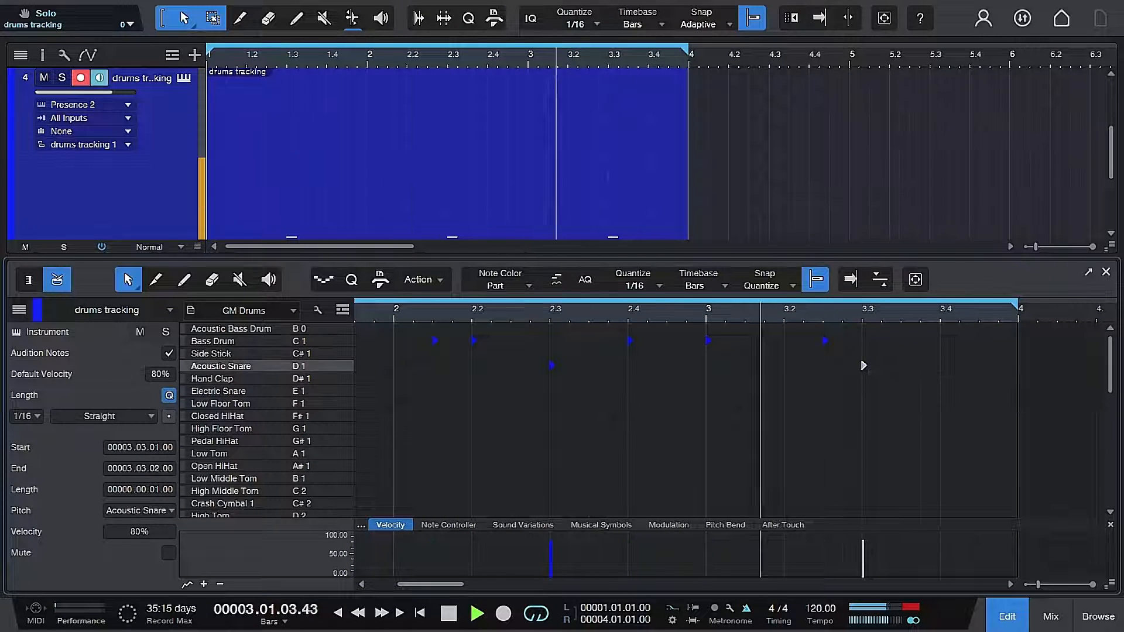
pyautogui.doubleClick(746, 341)
pyautogui.click(824, 341)
pyautogui.click(449, 613)
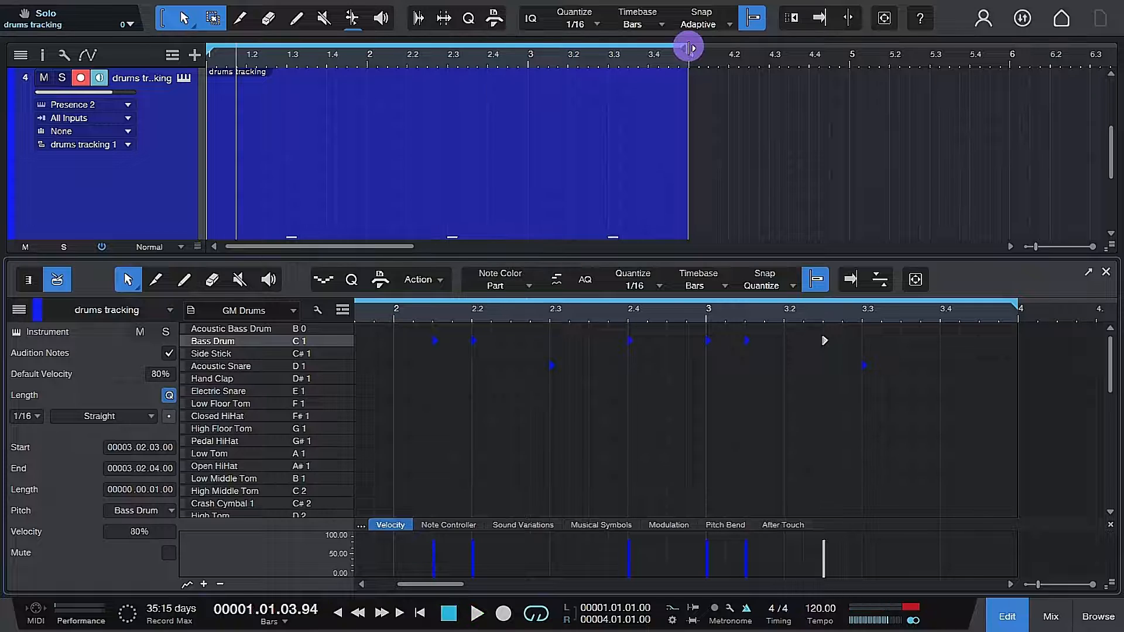
# Extend the loop range to end at bar 5 and lengthen the drums part to the same point.
pyautogui.moveTo(690, 48); pyautogui.dragTo(849, 48)
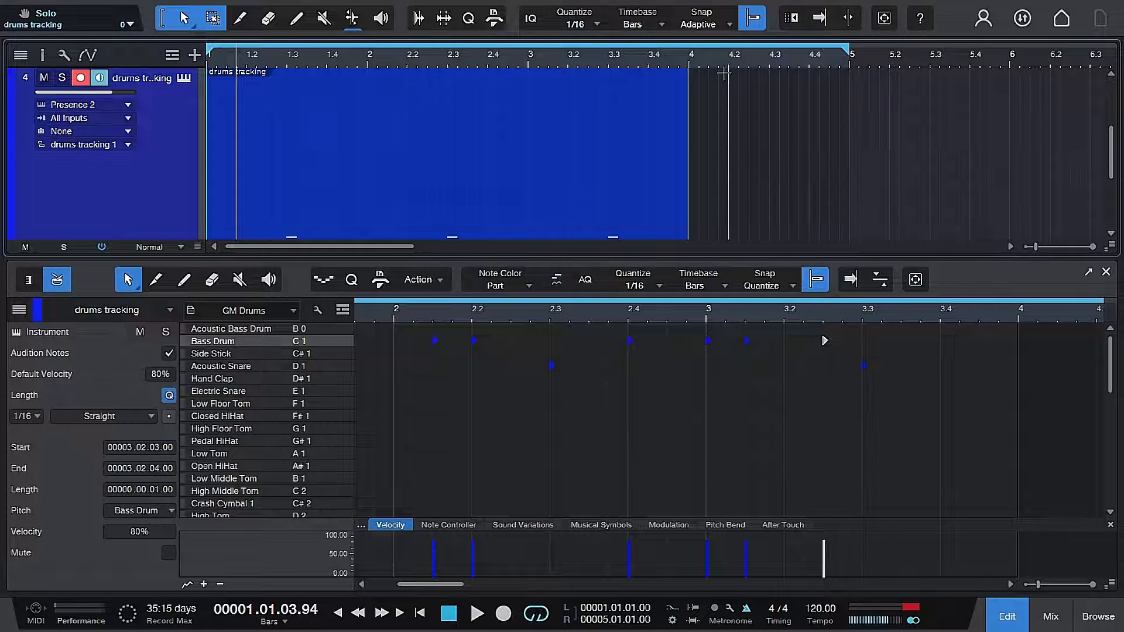
pyautogui.scroll(3, 725, 212)
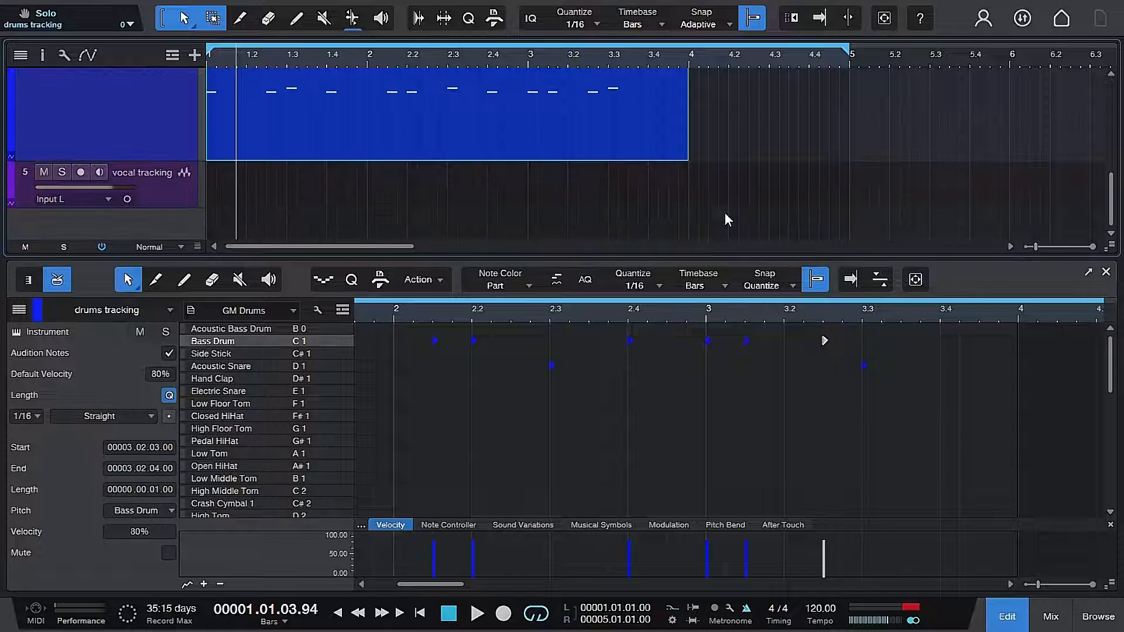
pyautogui.scroll(-2, 725, 212)
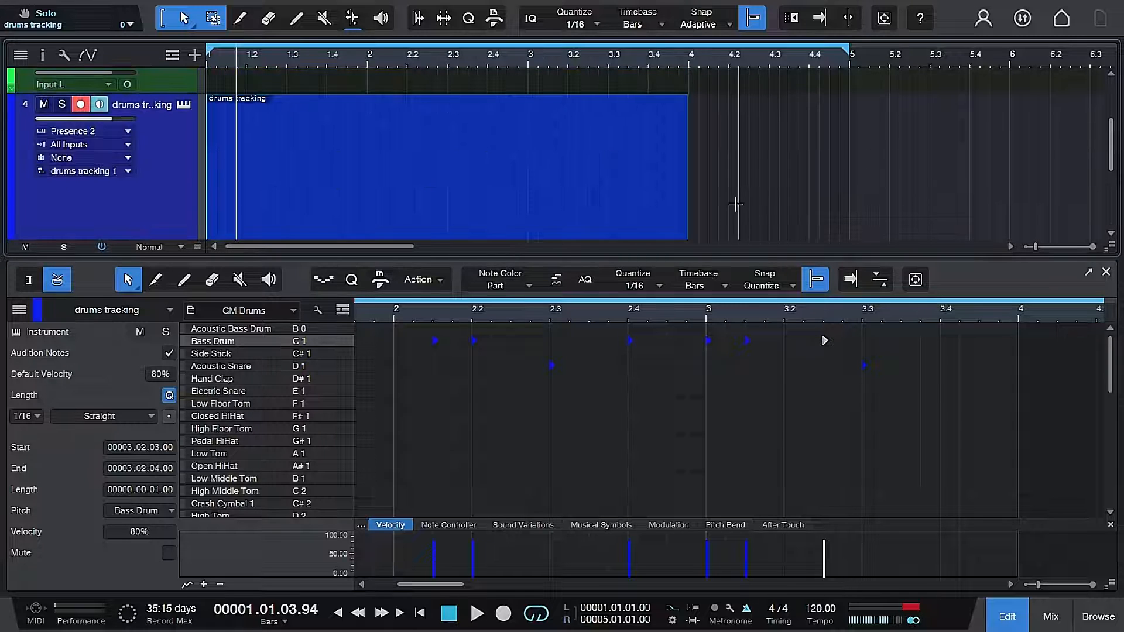
pyautogui.scroll(-3, 796, 153)
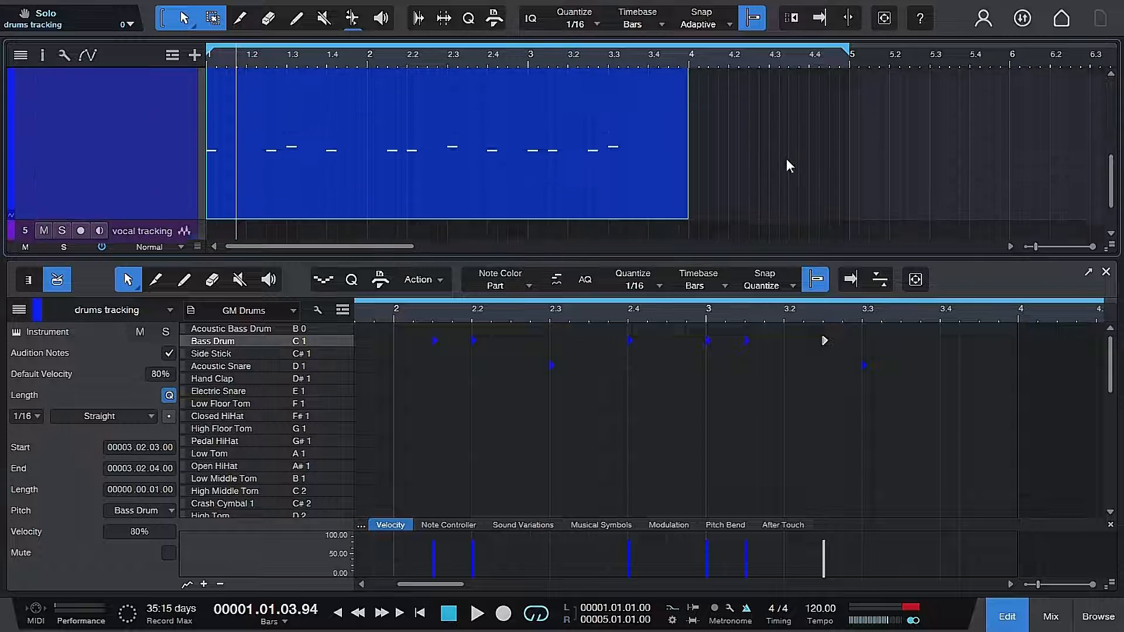
pyautogui.moveTo(688, 139); pyautogui.dragTo(849, 139)
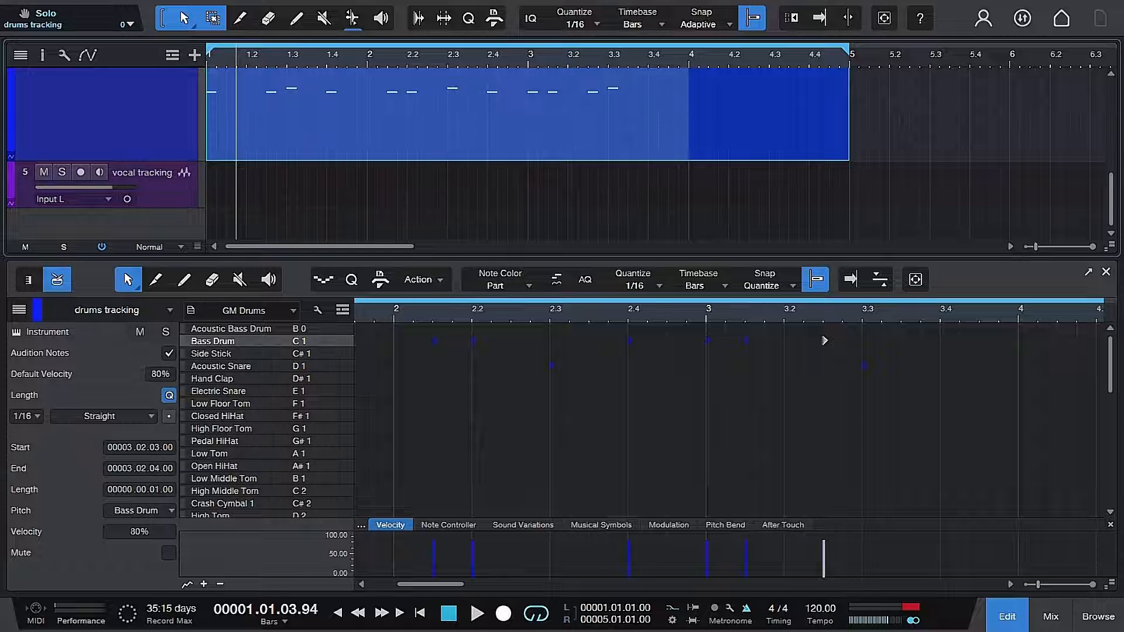
# Play and stop the loop, and audition the Open HiHat, Pedal HiHat and Closed HiHat sounds in the drum map.
pyautogui.press('space')
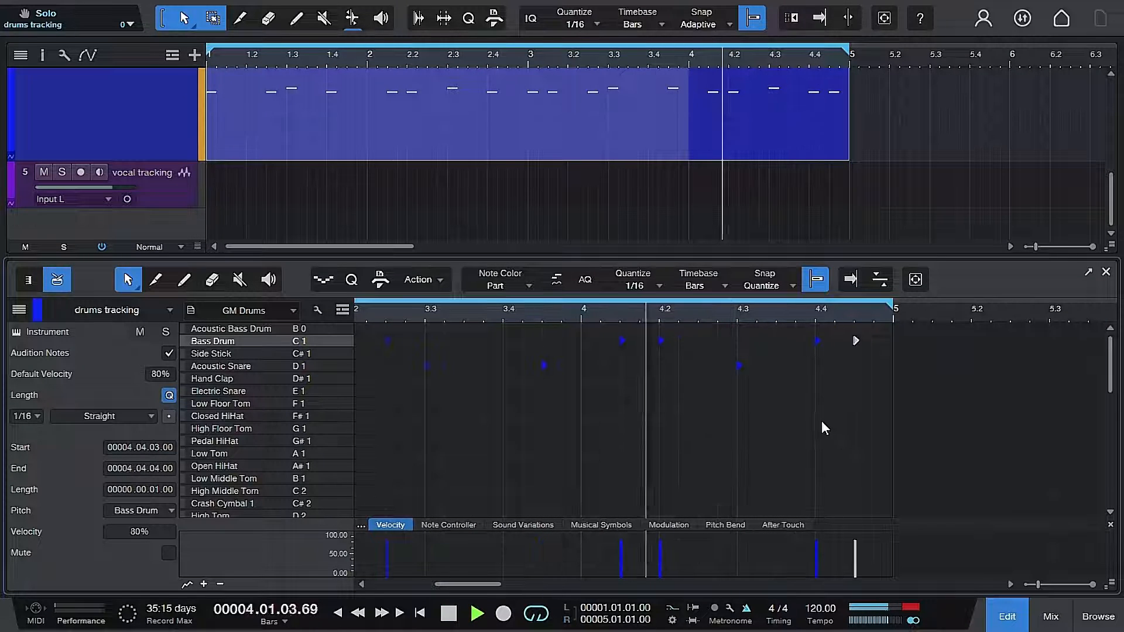
pyautogui.press('space')
pyautogui.scroll(-1, 285, 408)
pyautogui.scroll(-1, 286, 409)
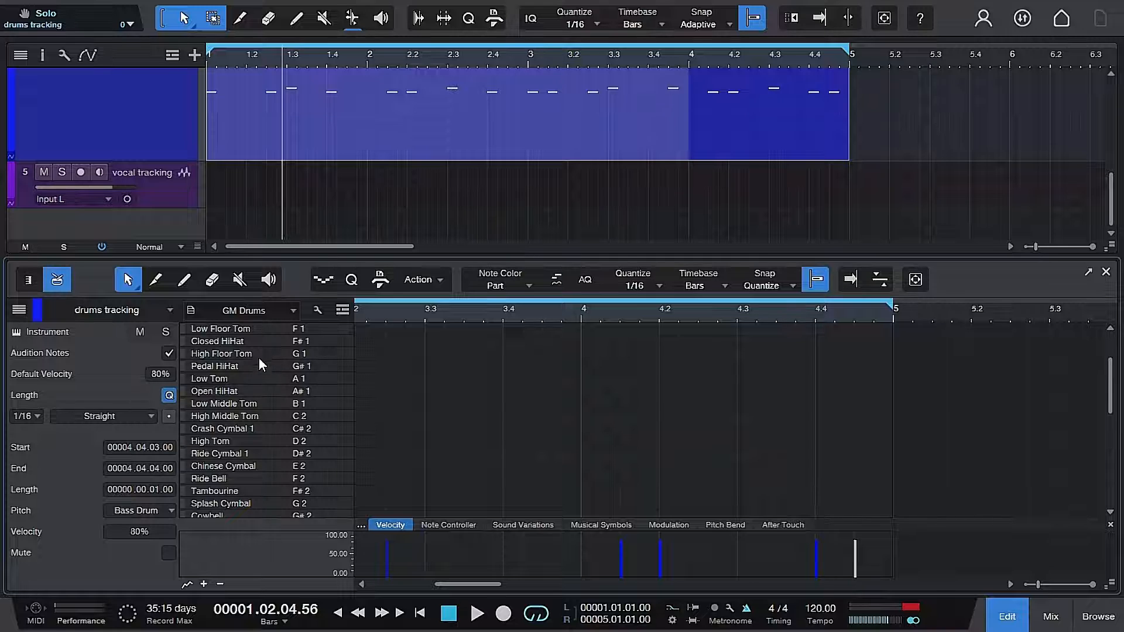
pyautogui.click(233, 387)
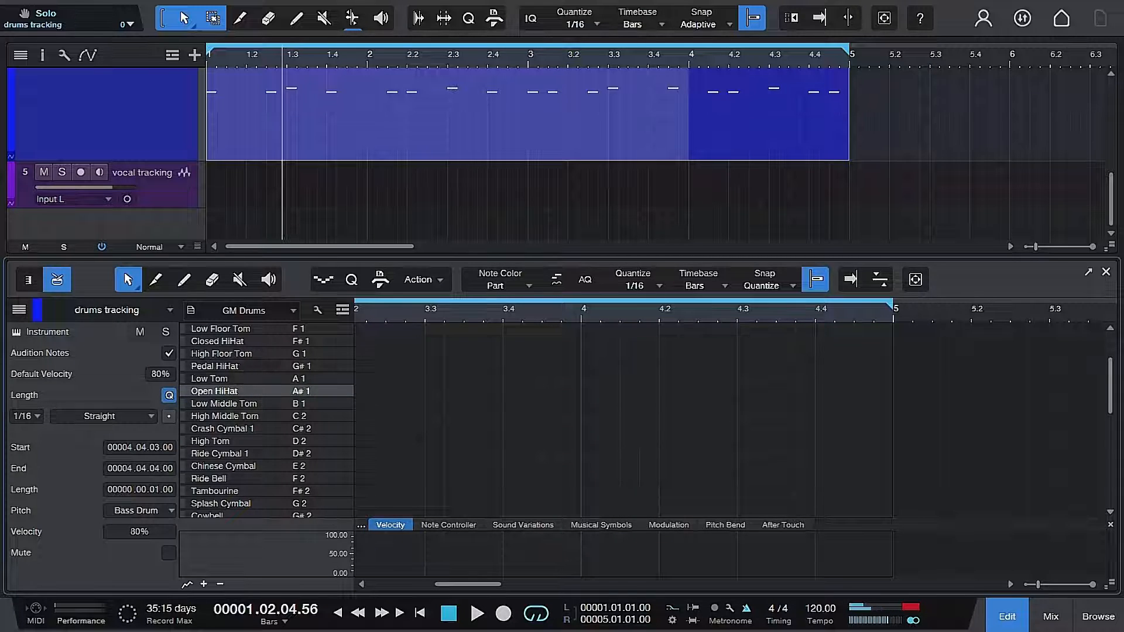
pyautogui.click(238, 365)
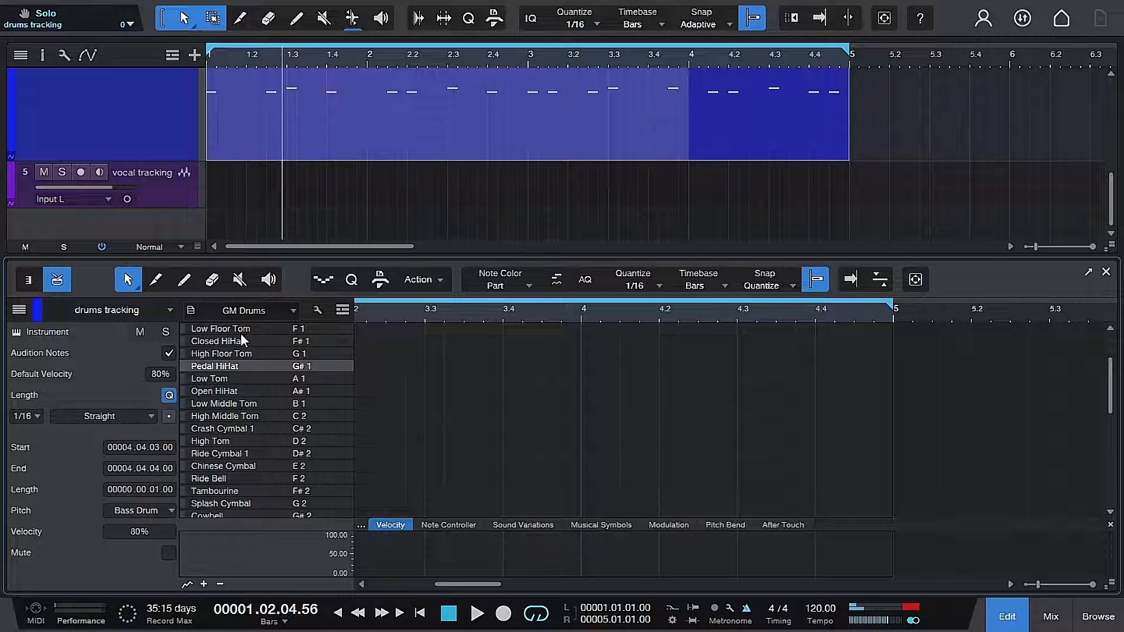
pyautogui.click(237, 344)
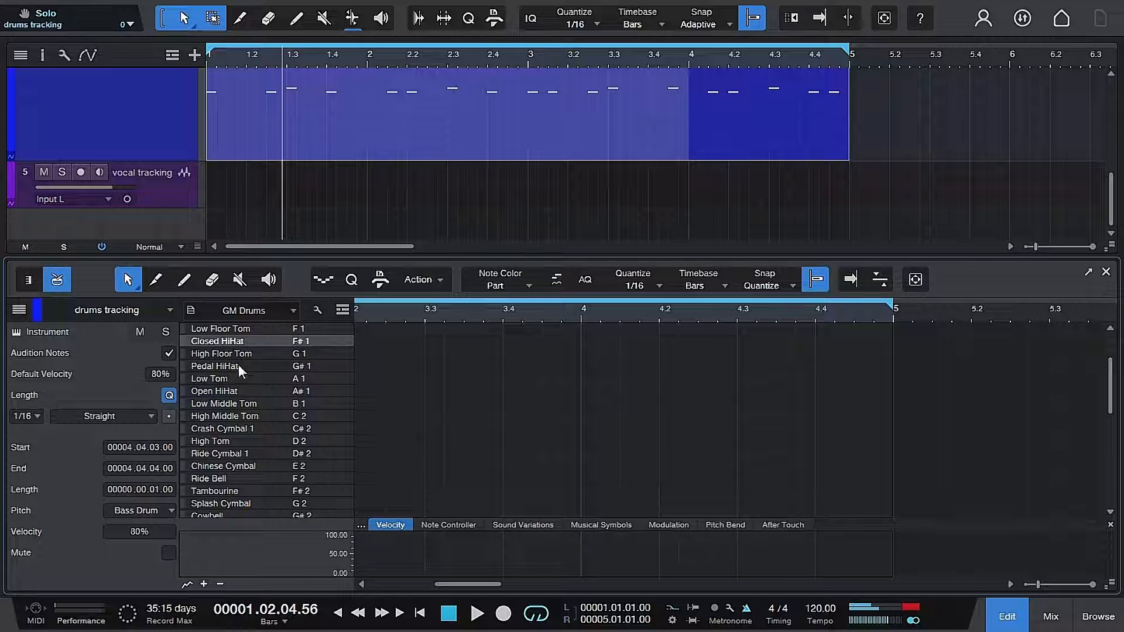
pyautogui.click(238, 367)
pyautogui.click(239, 390)
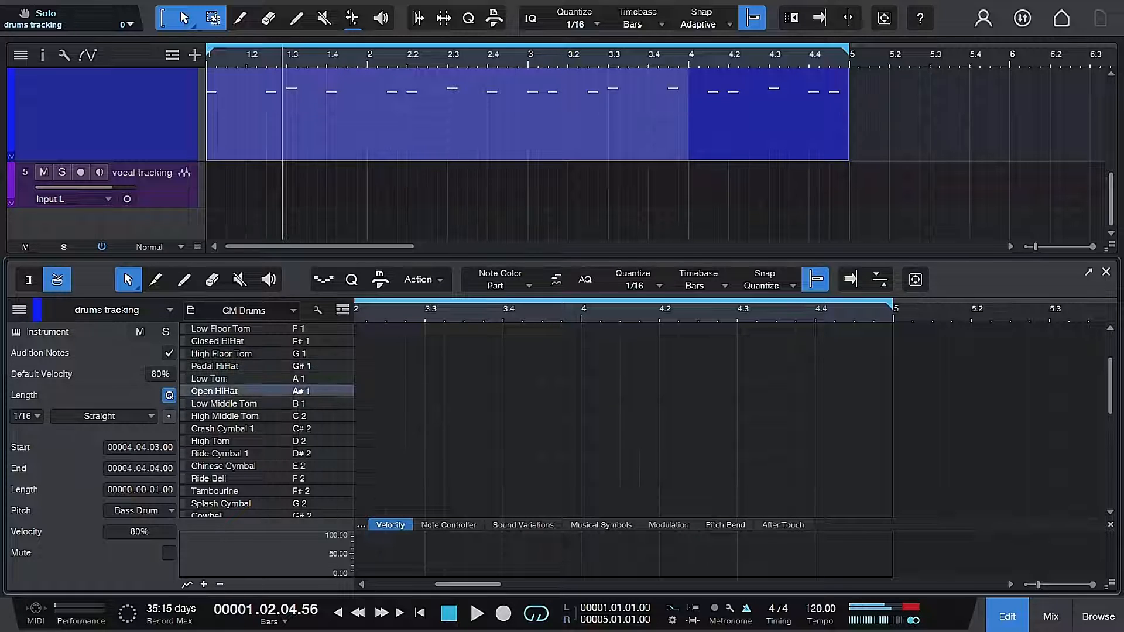
pyautogui.click(239, 389)
# Start loop playback and place Open HiHat notes on every beat of bars 1 and 2.
pyautogui.moveTo(468, 586); pyautogui.dragTo(365, 579)
pyautogui.scroll(1, 485, 443)
pyautogui.scroll(3, 484, 437)
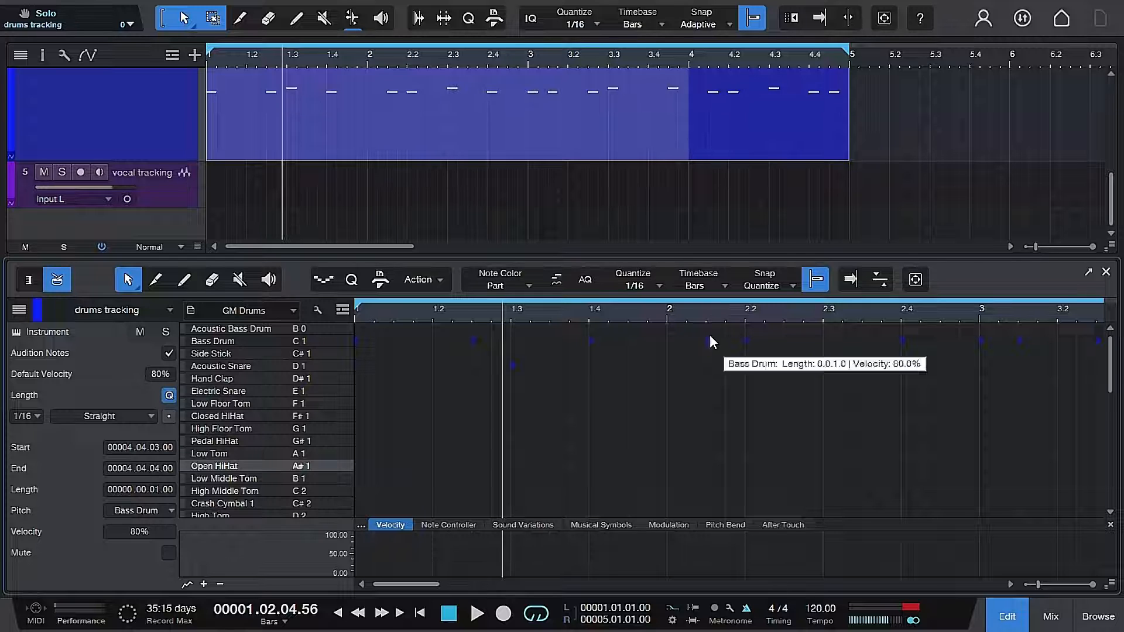
pyautogui.click(475, 615)
pyautogui.doubleClick(357, 466)
pyautogui.doubleClick(434, 466)
pyautogui.doubleClick(513, 466)
pyautogui.doubleClick(592, 466)
pyautogui.doubleClick(670, 466)
pyautogui.doubleClick(748, 466)
pyautogui.doubleClick(826, 466)
pyautogui.doubleClick(904, 466)
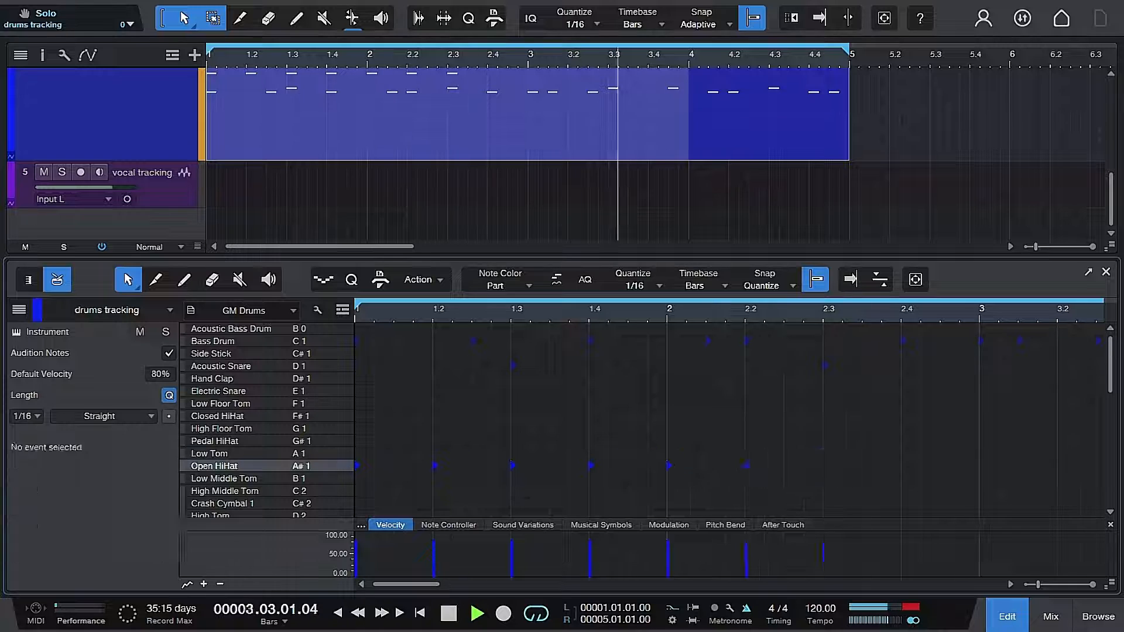
# Continue the Open HiHat notes on every beat through the end of bar 4.
pyautogui.doubleClick(645, 466)
pyautogui.doubleClick(724, 466)
pyautogui.doubleClick(801, 466)
pyautogui.doubleClick(880, 466)
pyautogui.doubleClick(958, 466)
pyautogui.moveTo(477, 584); pyautogui.dragTo(418, 584)
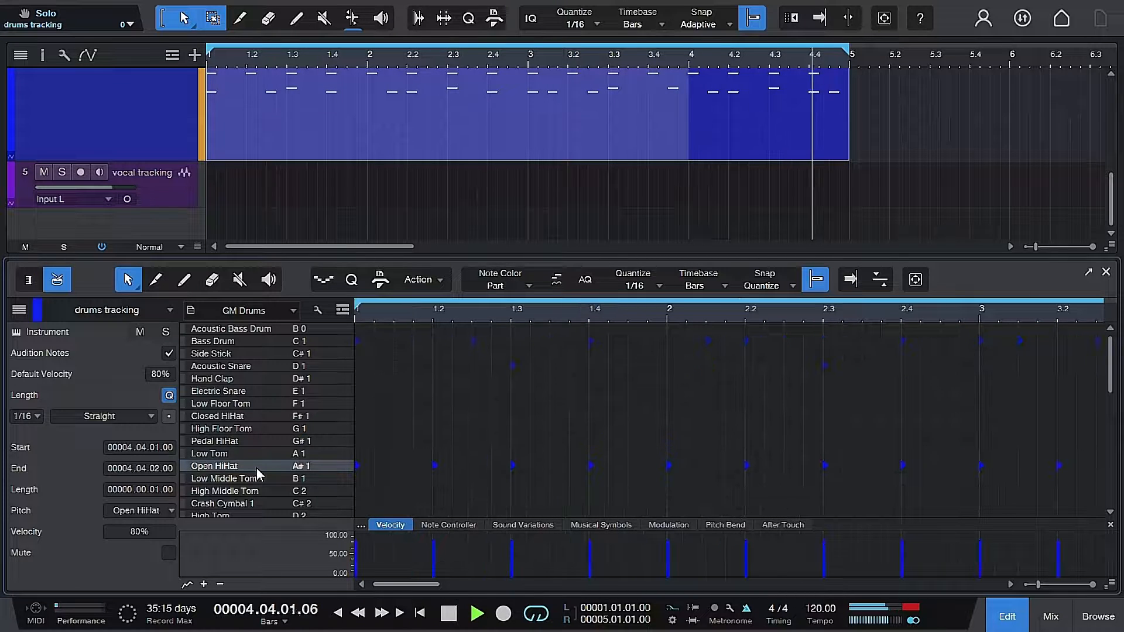
# Audition the crash, splash, Chinese and ride cymbals and the High Tom to choose an accent sound.
pyautogui.scroll(-5, 261, 466)
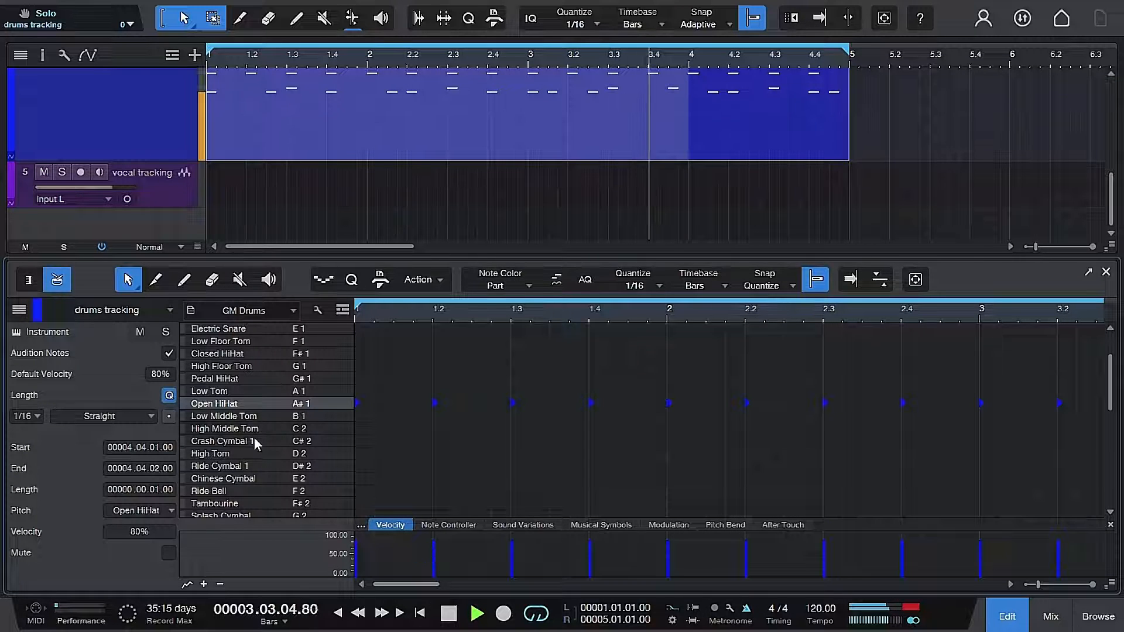
pyautogui.click(252, 439)
pyautogui.scroll(-2, 249, 489)
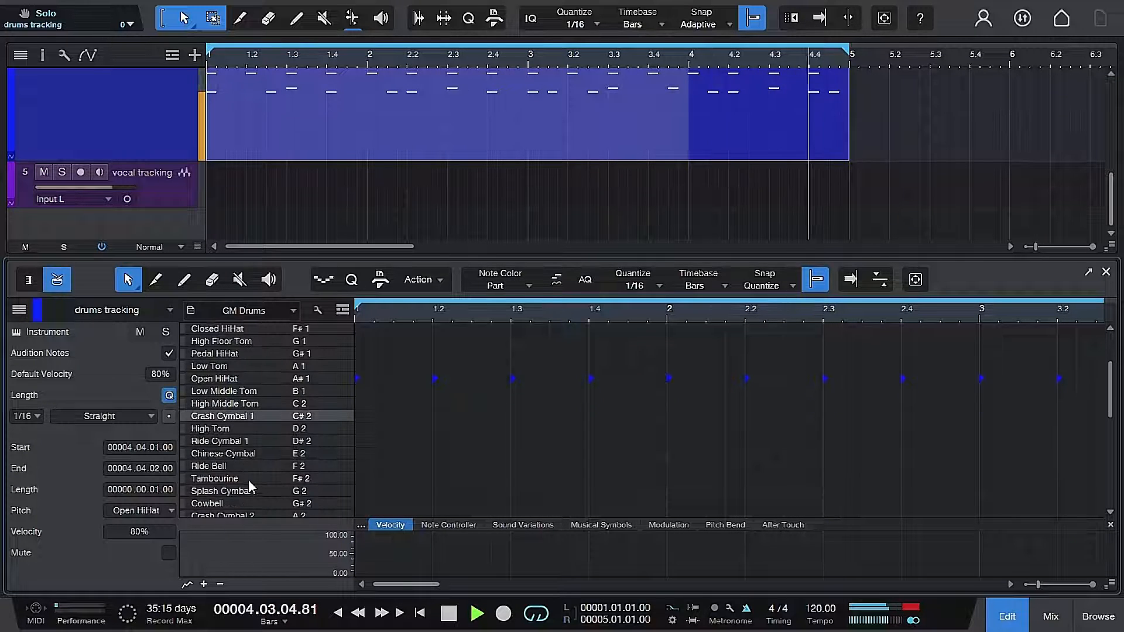
pyautogui.click(247, 491)
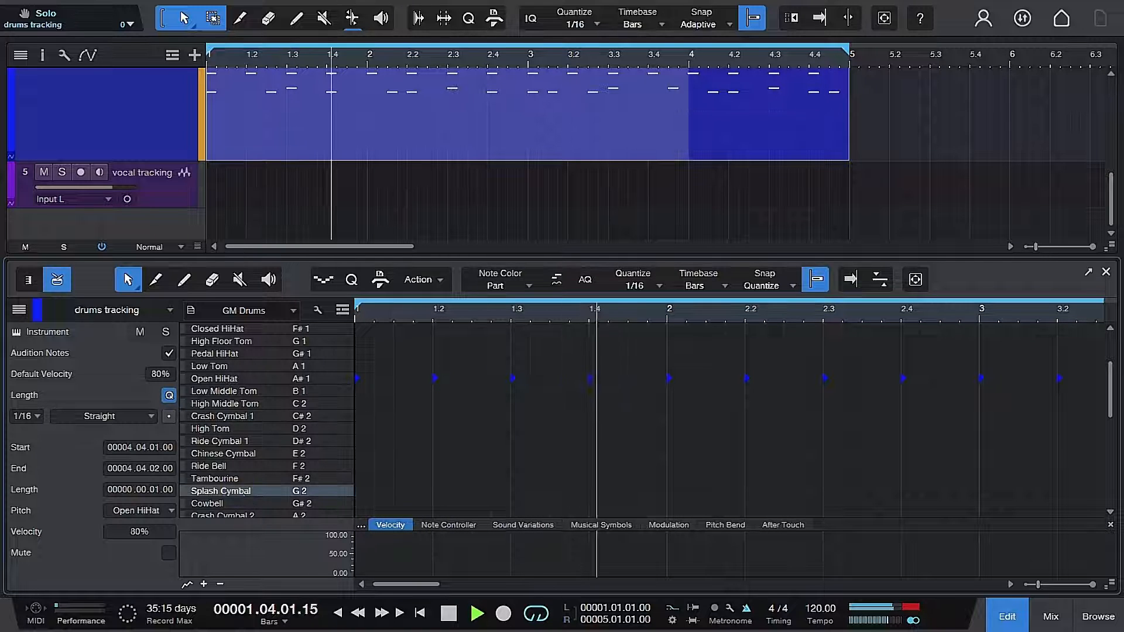
pyautogui.scroll(-1, 239, 489)
pyautogui.click(240, 503)
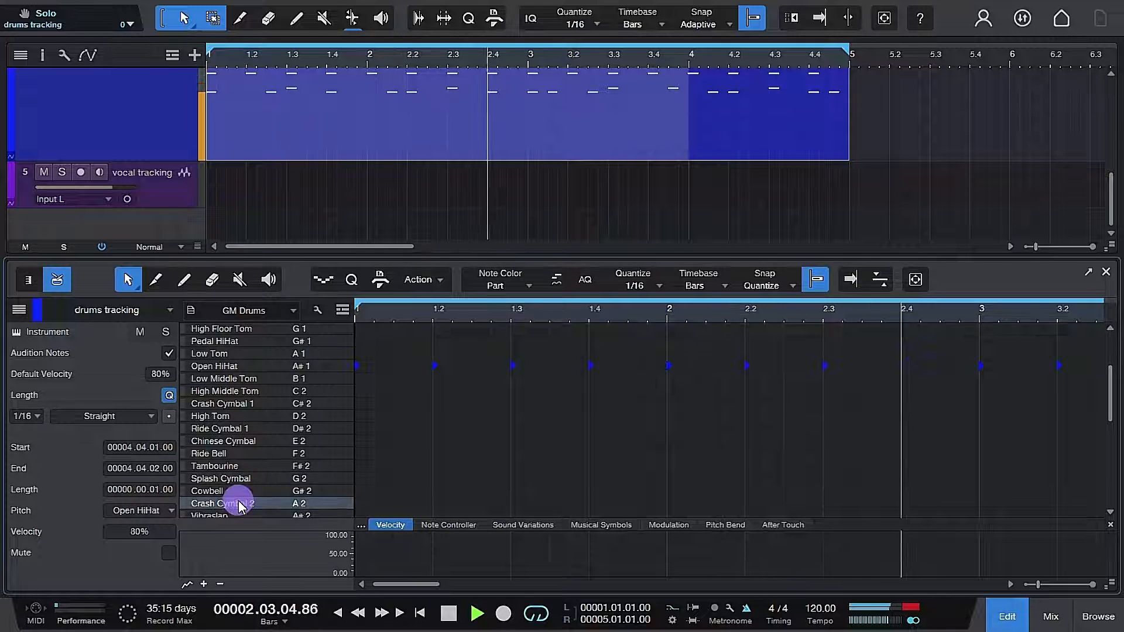
pyautogui.click(241, 441)
pyautogui.click(242, 428)
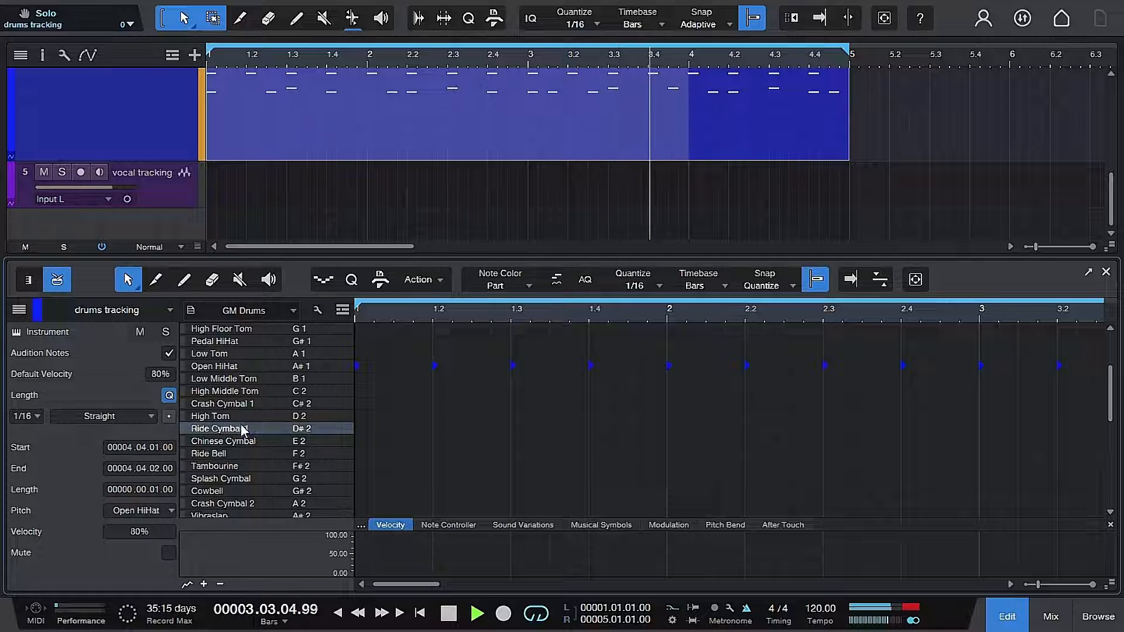
pyautogui.click(244, 416)
pyautogui.click(243, 409)
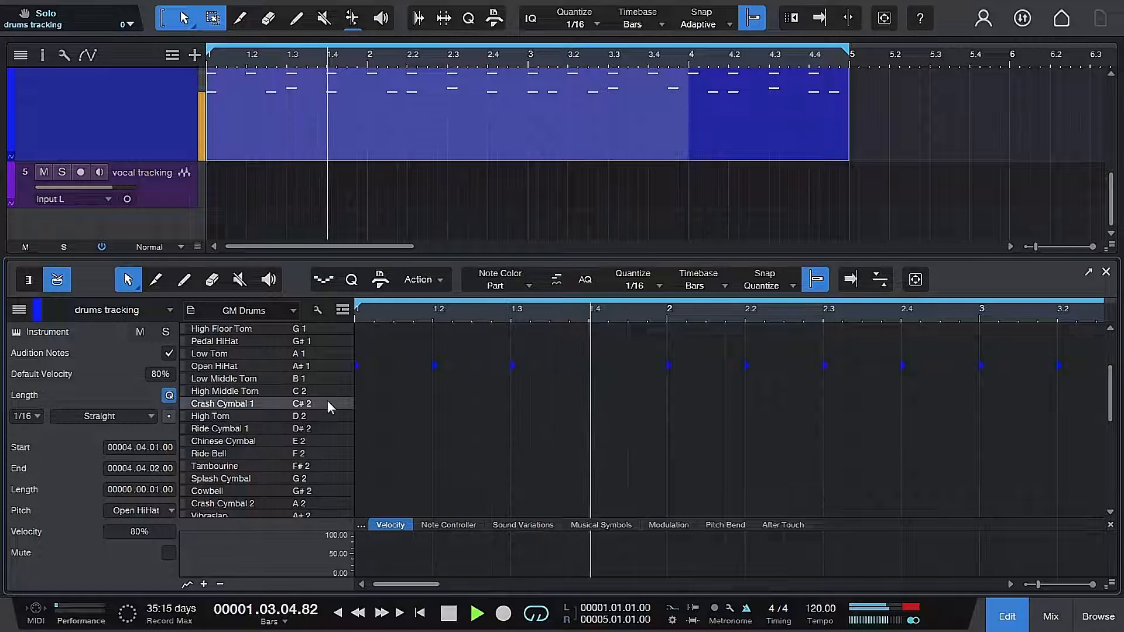
# Replace the Open HiHat notes at 1.1, 3.1 and 4.3 with Crash Cymbal 1 notes.
pyautogui.click(363, 403)
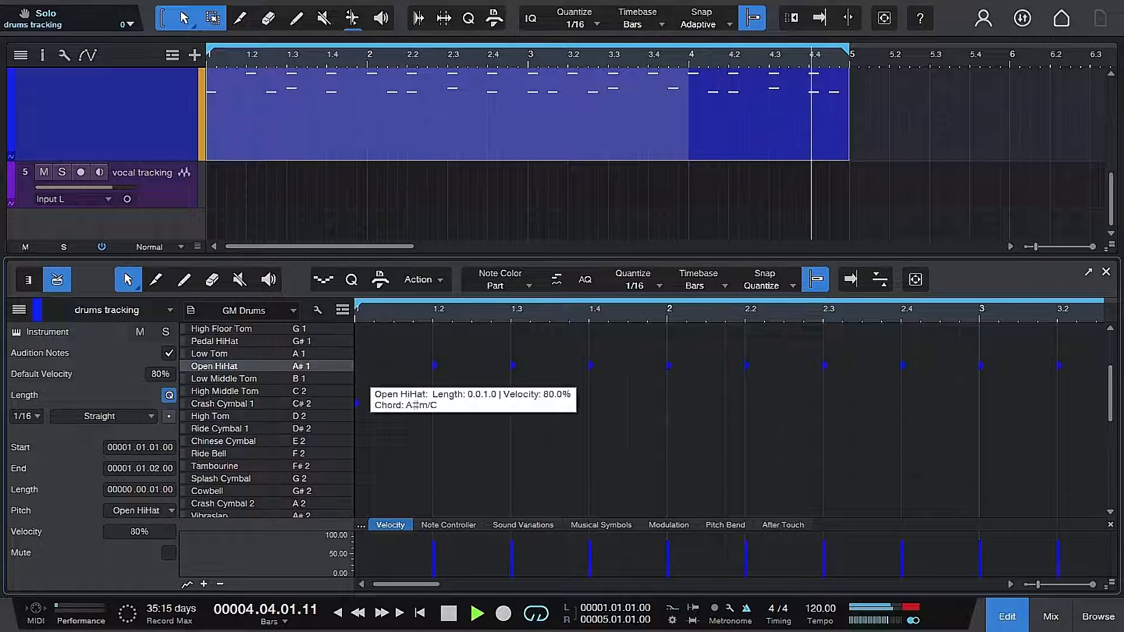
pyautogui.click(358, 367)
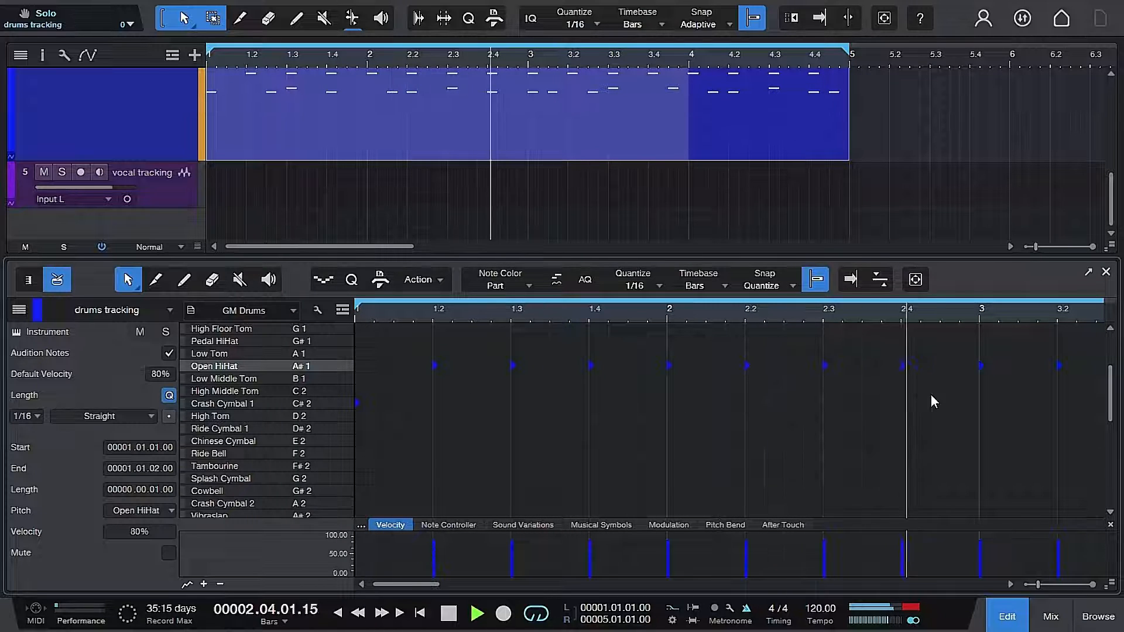
pyautogui.click(982, 402)
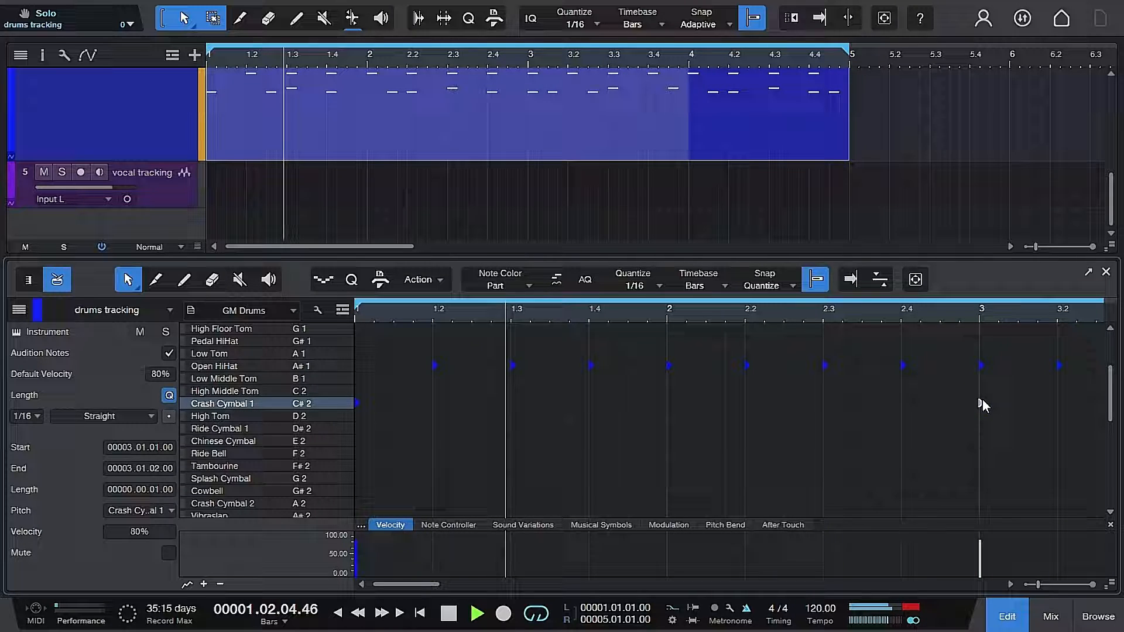
pyautogui.click(981, 367)
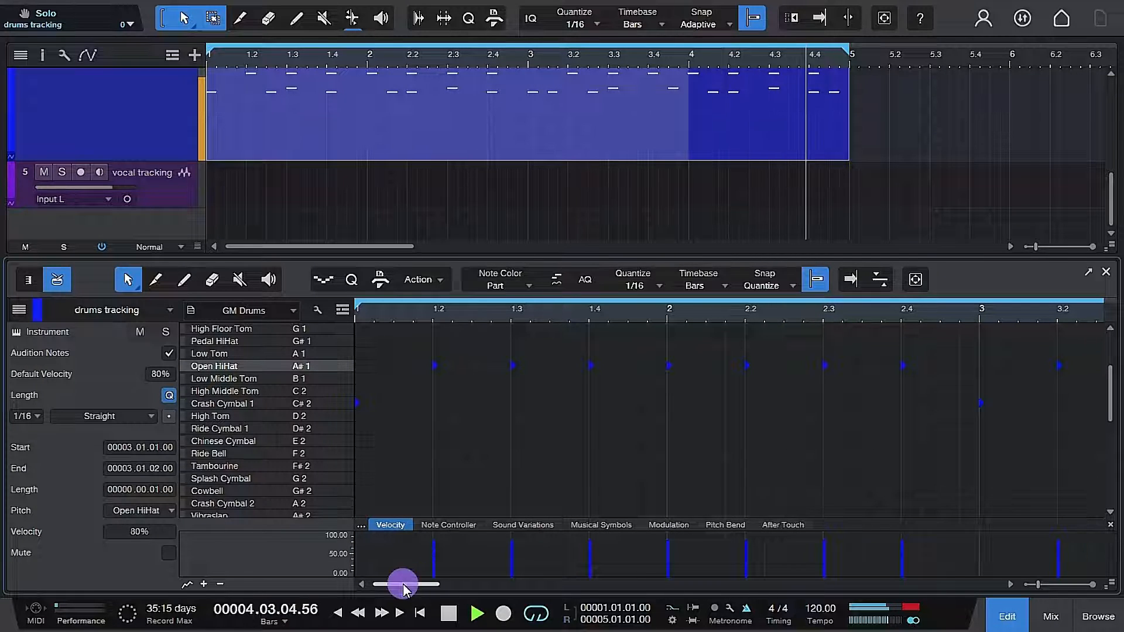
pyautogui.moveTo(403, 584); pyautogui.dragTo(454, 584)
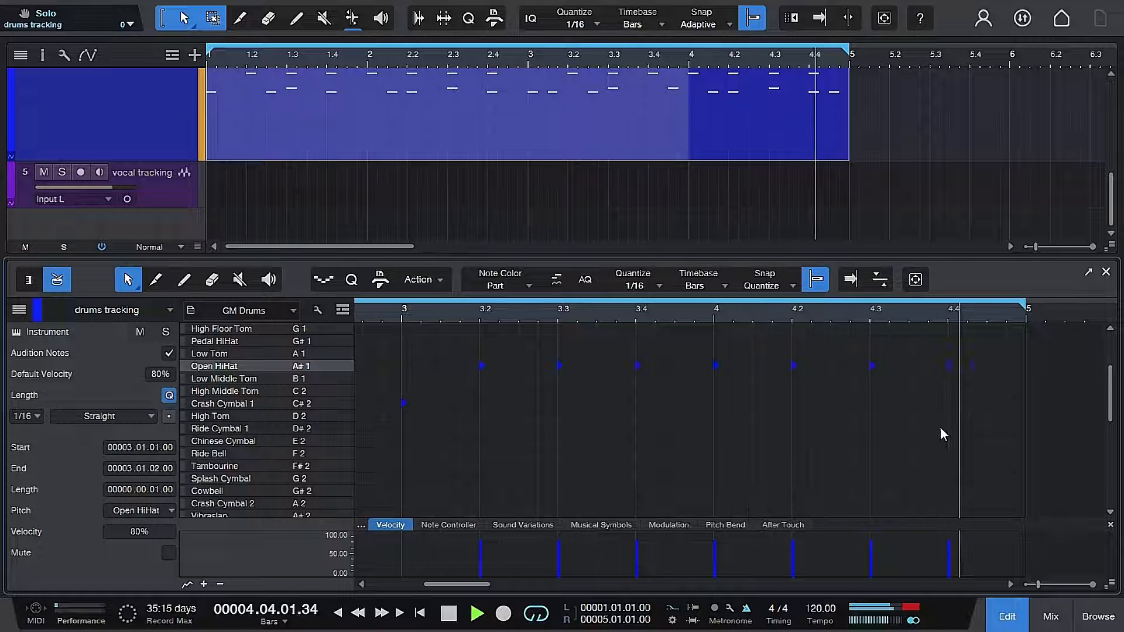
pyautogui.click(872, 417)
pyautogui.doubleClick(870, 403)
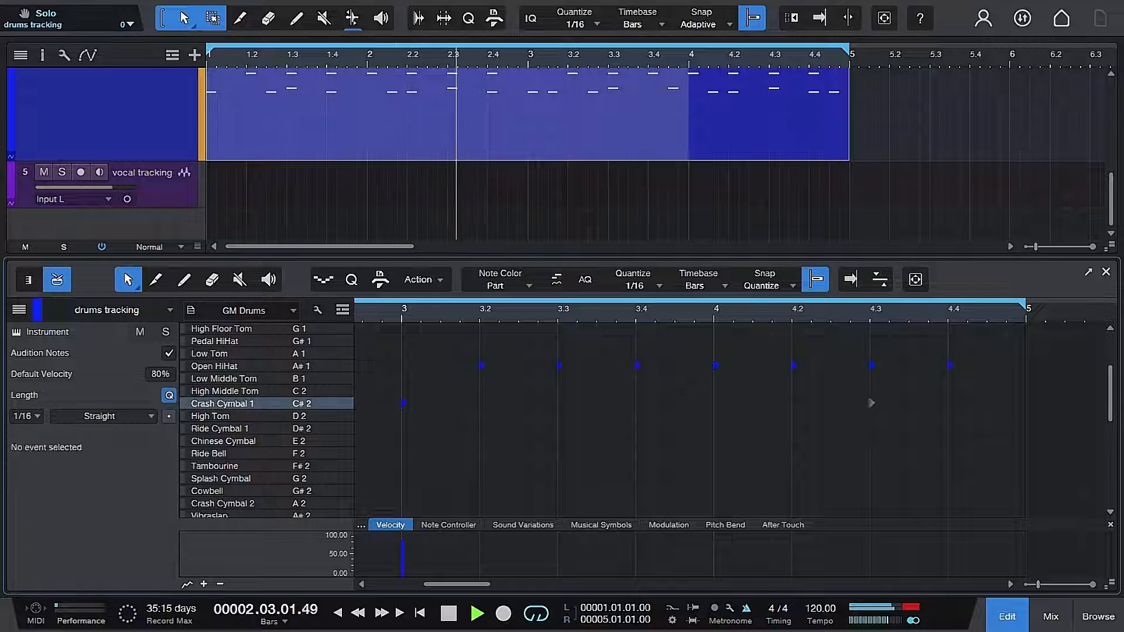
pyautogui.doubleClick(871, 366)
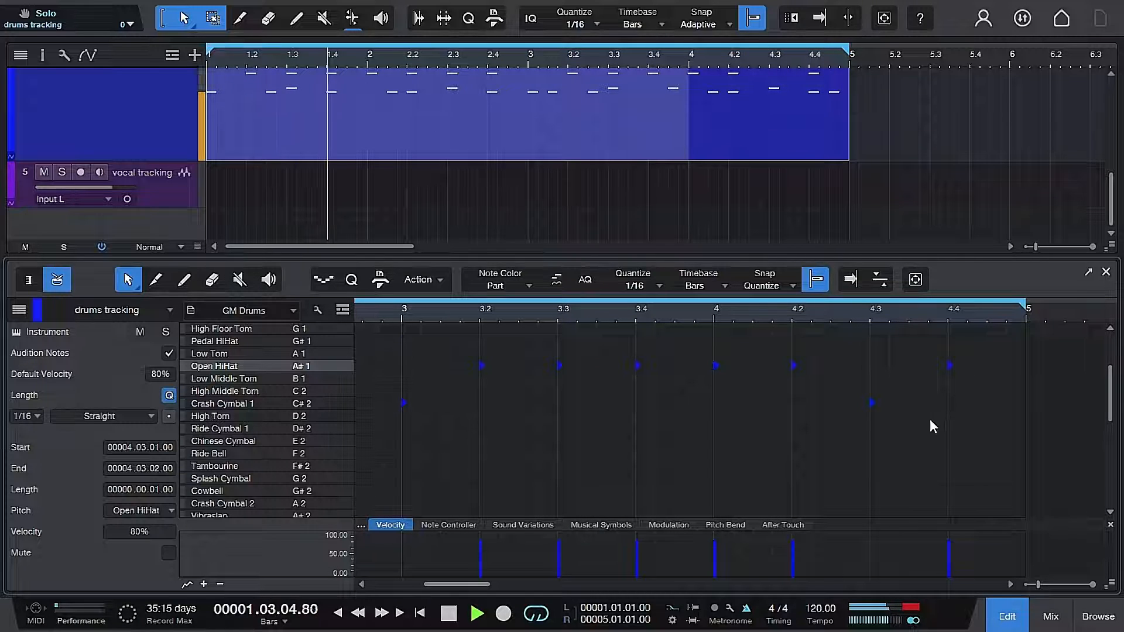
# Close the note editor with the drums tracking track disarmed, and stop playback with the cursor back at the song start.
pyautogui.click(1106, 271)
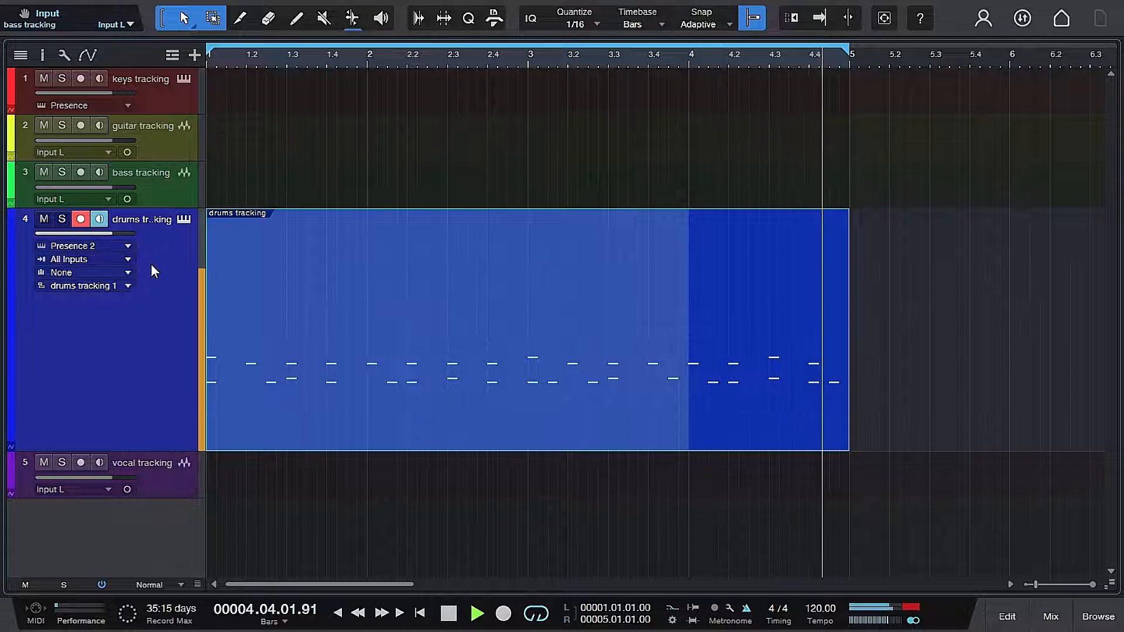
pyautogui.click(82, 220)
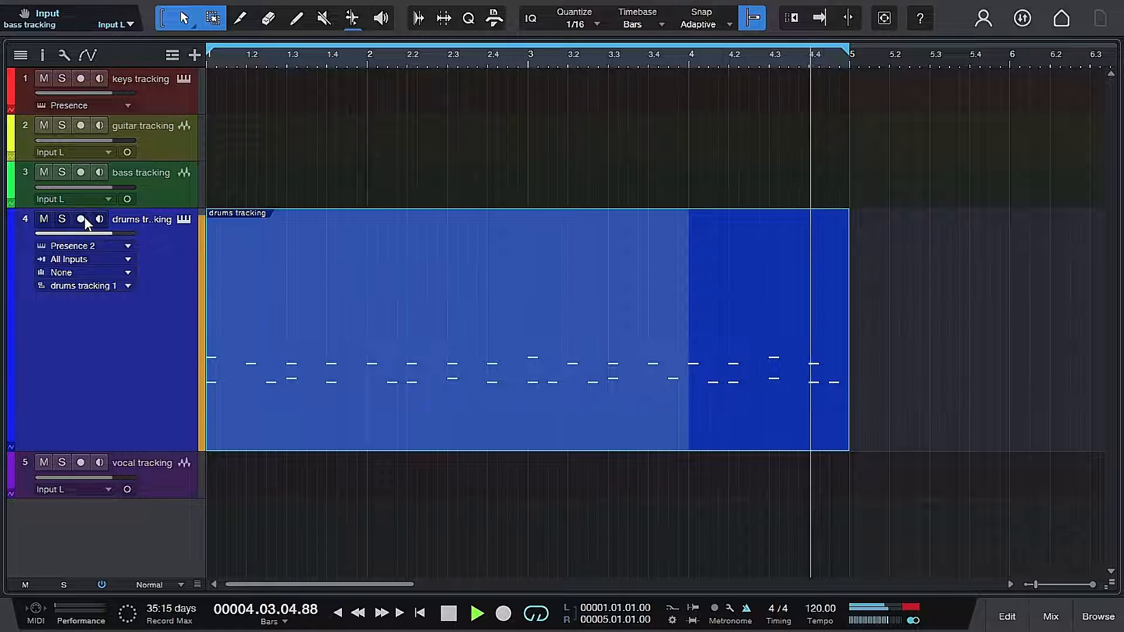
pyautogui.click(448, 614)
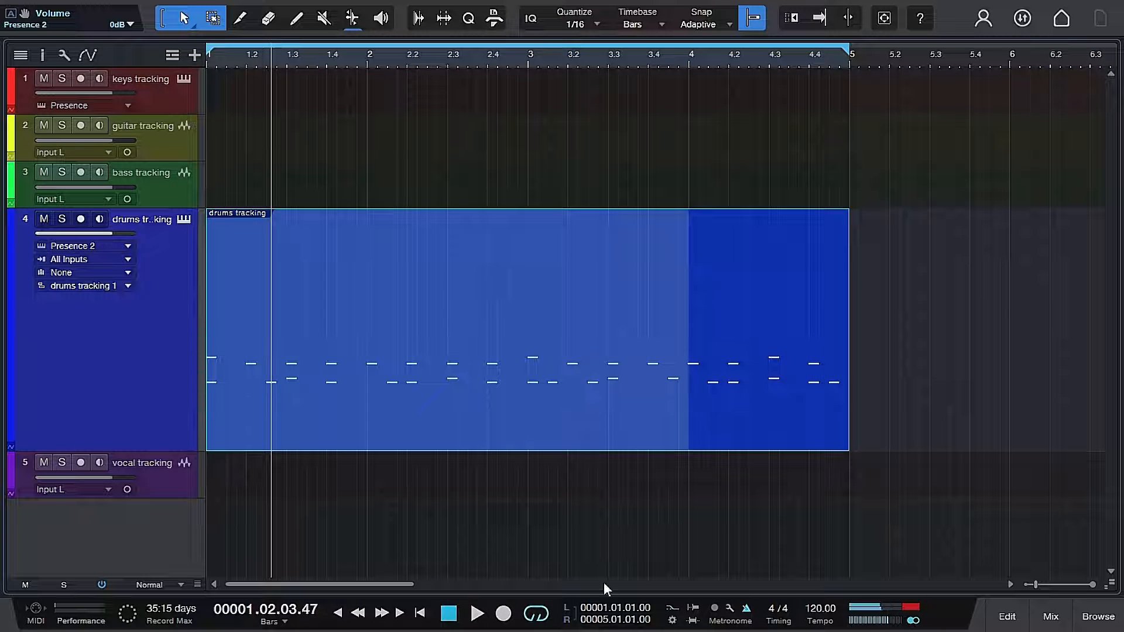
pyautogui.click(421, 613)
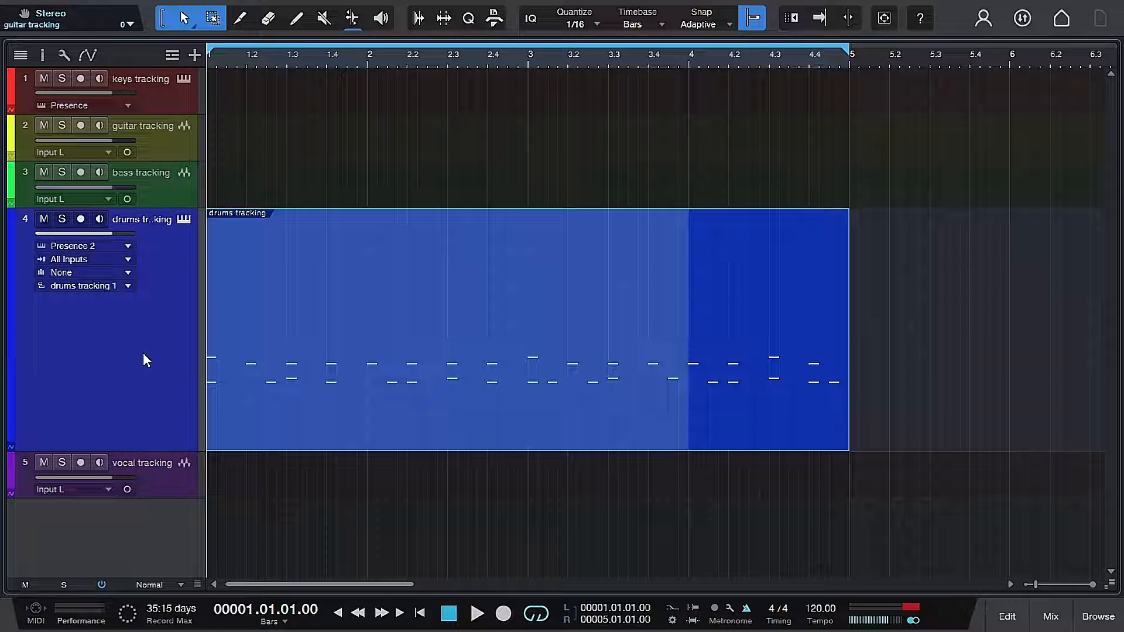
# Select both drums tracking parts across the four bars and mix the selection down to a new audio track.
pyautogui.click(865, 433)
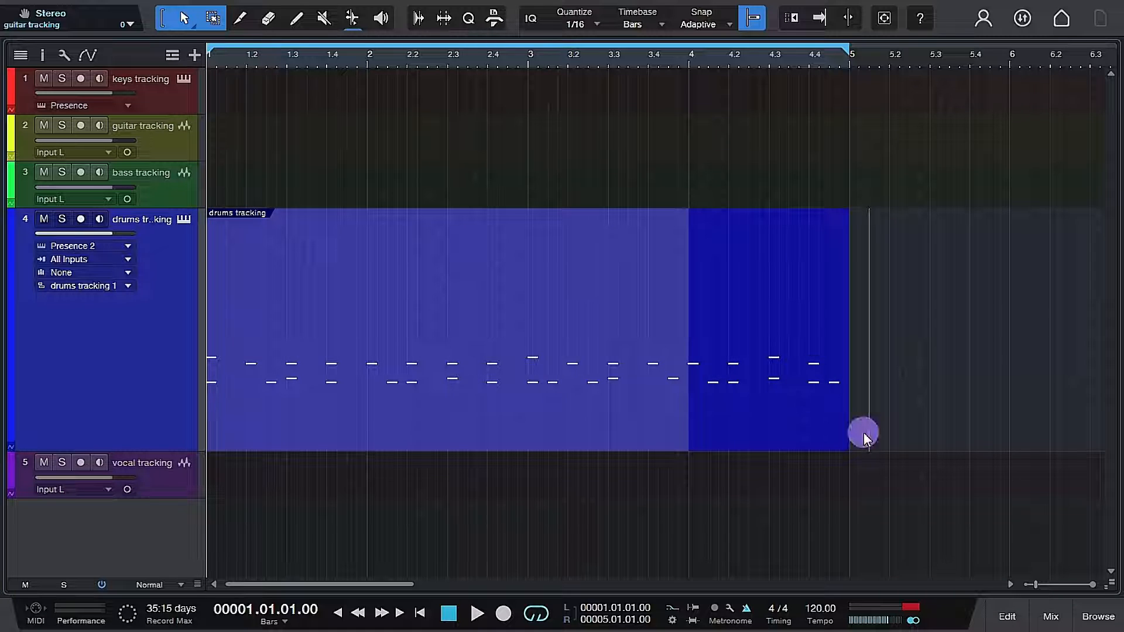
pyautogui.moveTo(863, 432); pyautogui.dragTo(206, 413)
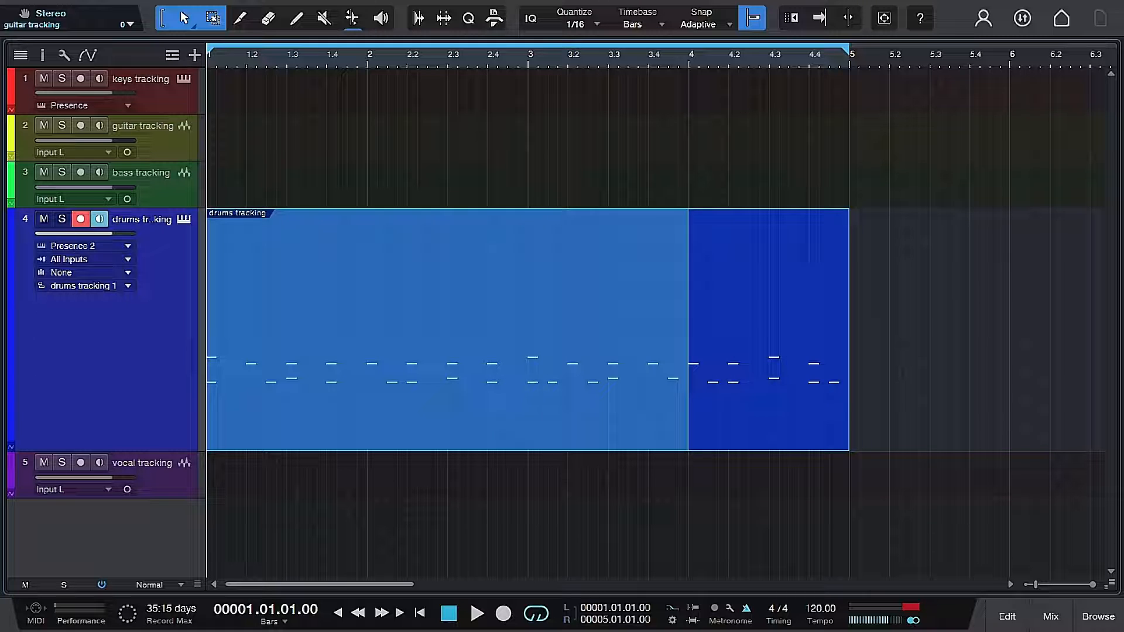
pyautogui.rightClick(522, 382)
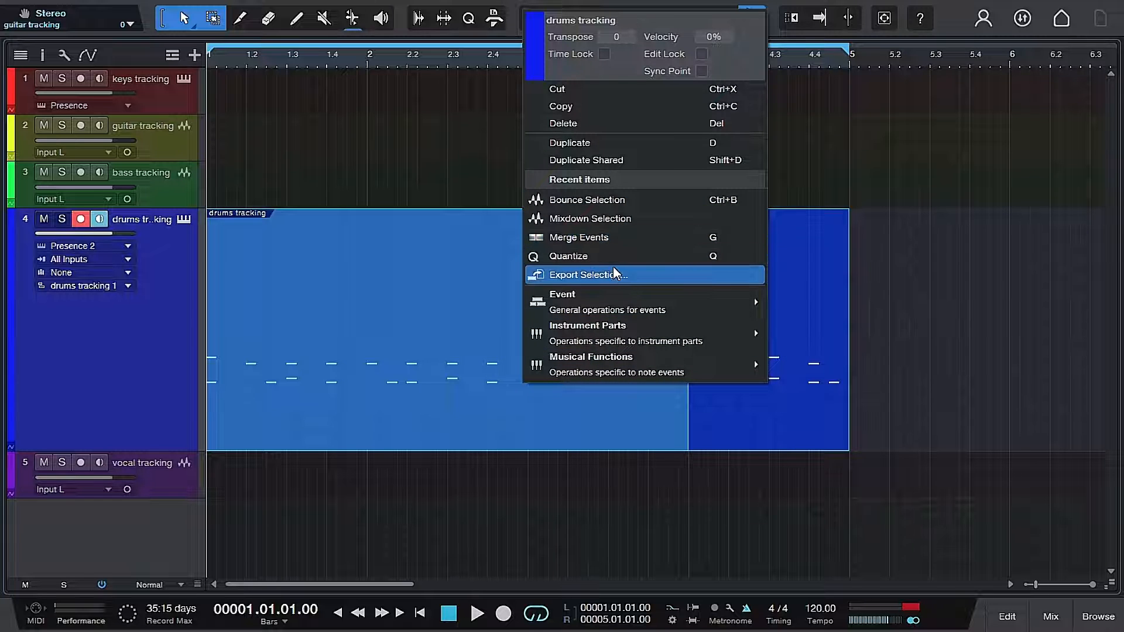
pyautogui.moveTo(618, 300)
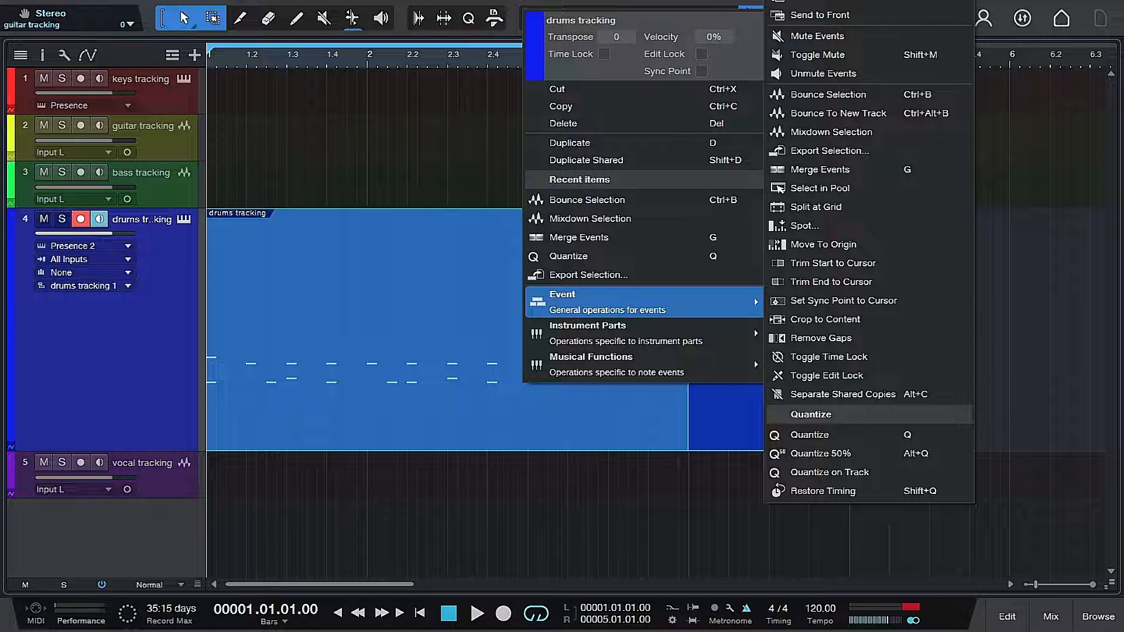
pyautogui.click(869, 135)
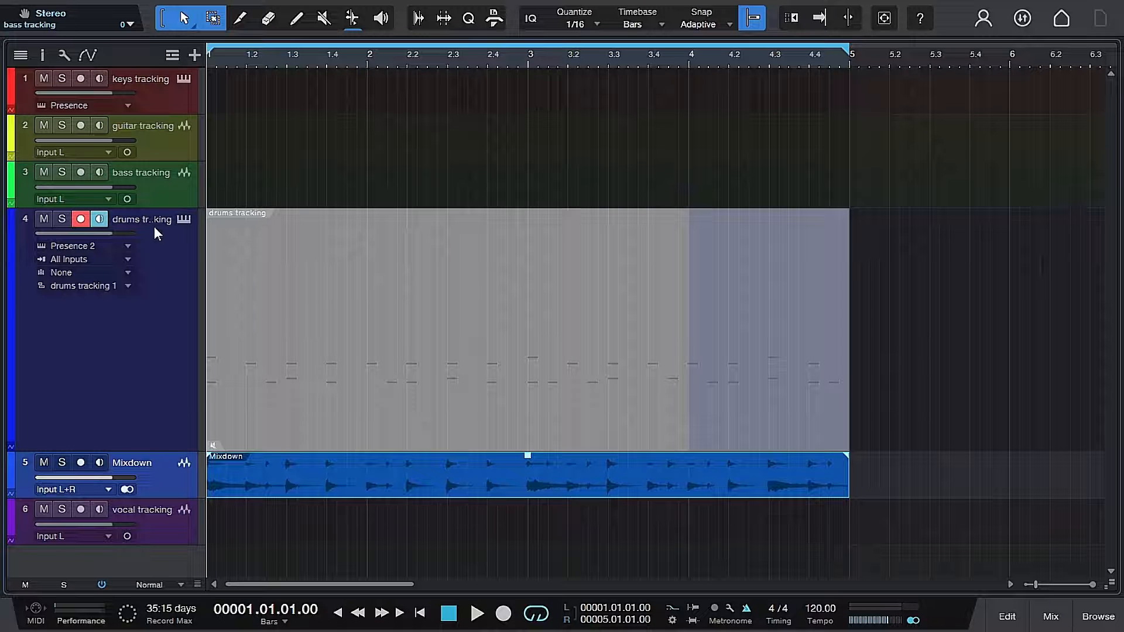
# Disarm the drums tracking track and shrink its height to match the other tracks.
pyautogui.click(82, 220)
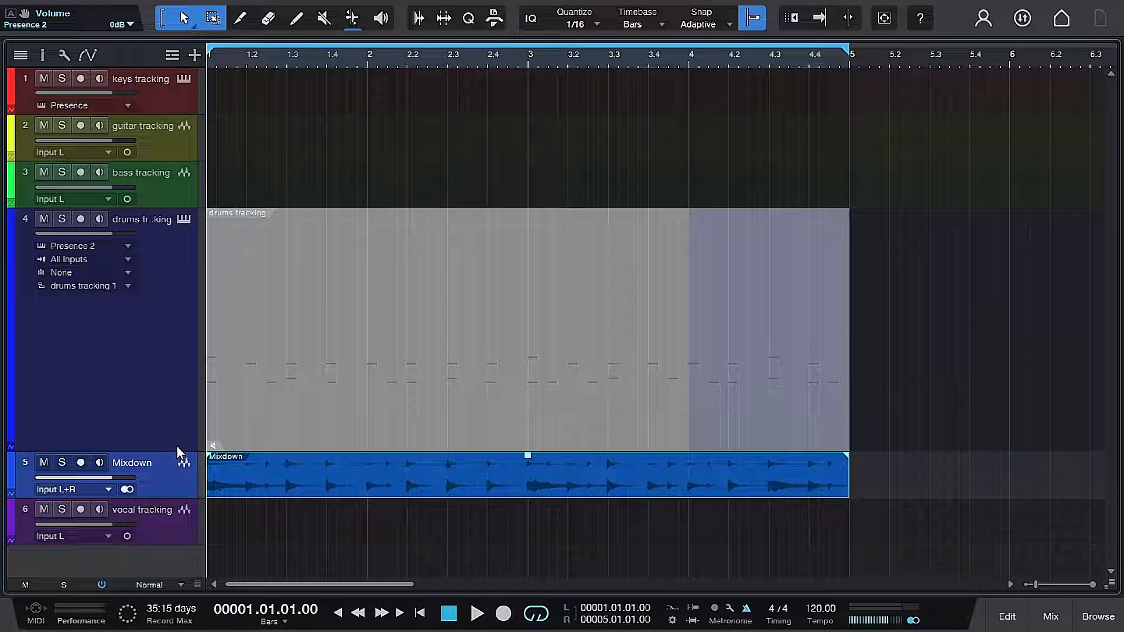
pyautogui.moveTo(177, 451); pyautogui.dragTo(188, 256)
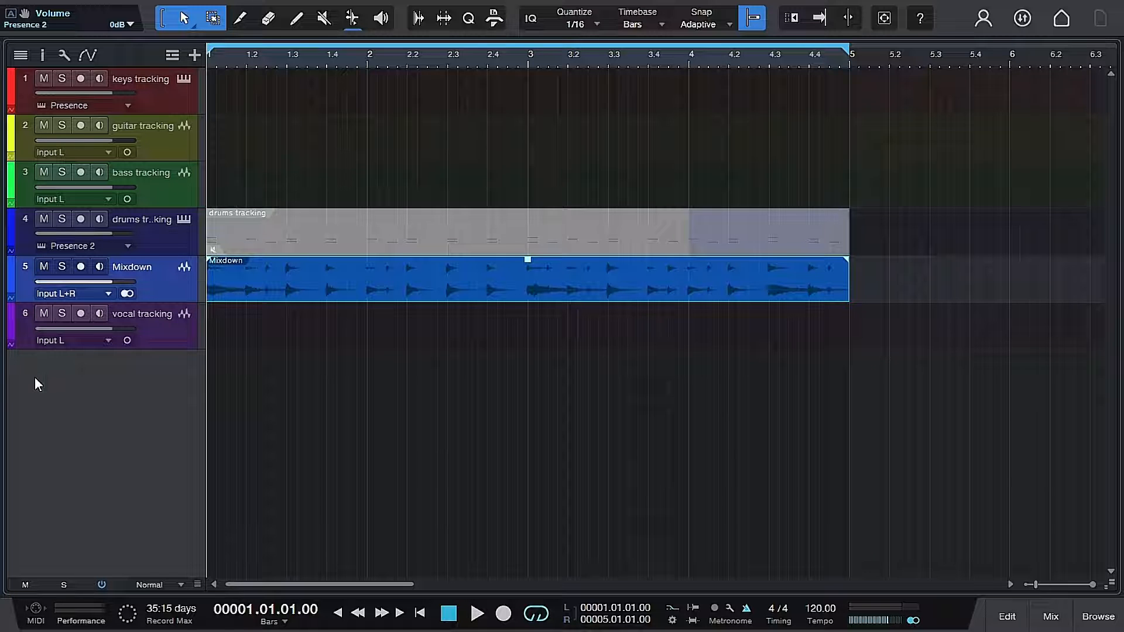
# Rename the Mixdown track to "drums main".
pyautogui.doubleClick(139, 267)
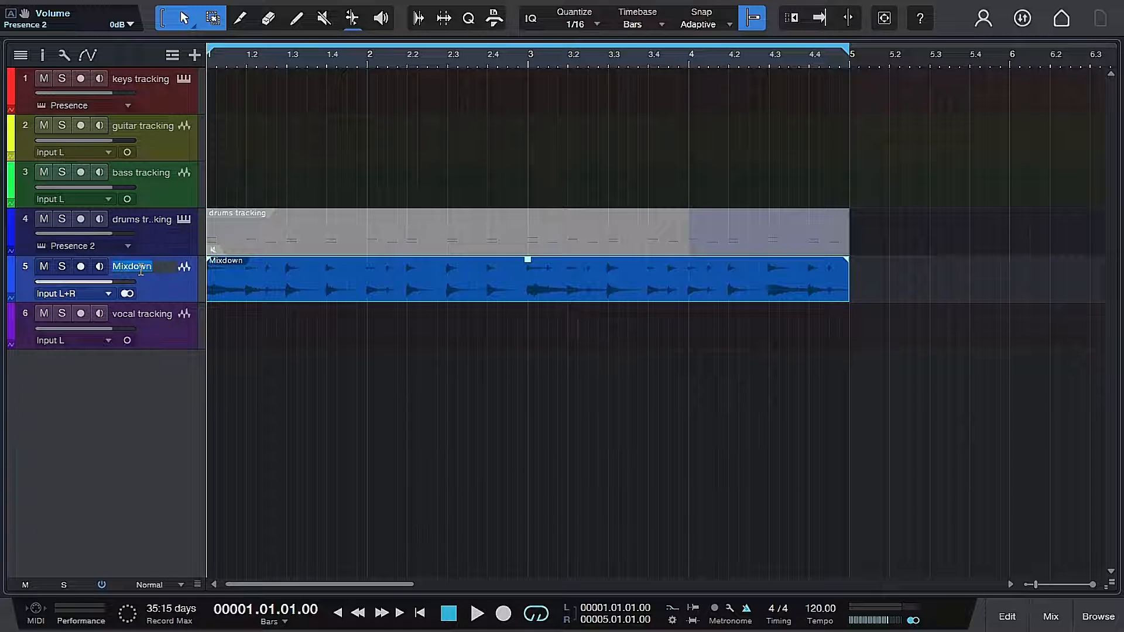
pyautogui.press('BackSpace')
pyautogui.write('drums main')
pyautogui.press('Return')
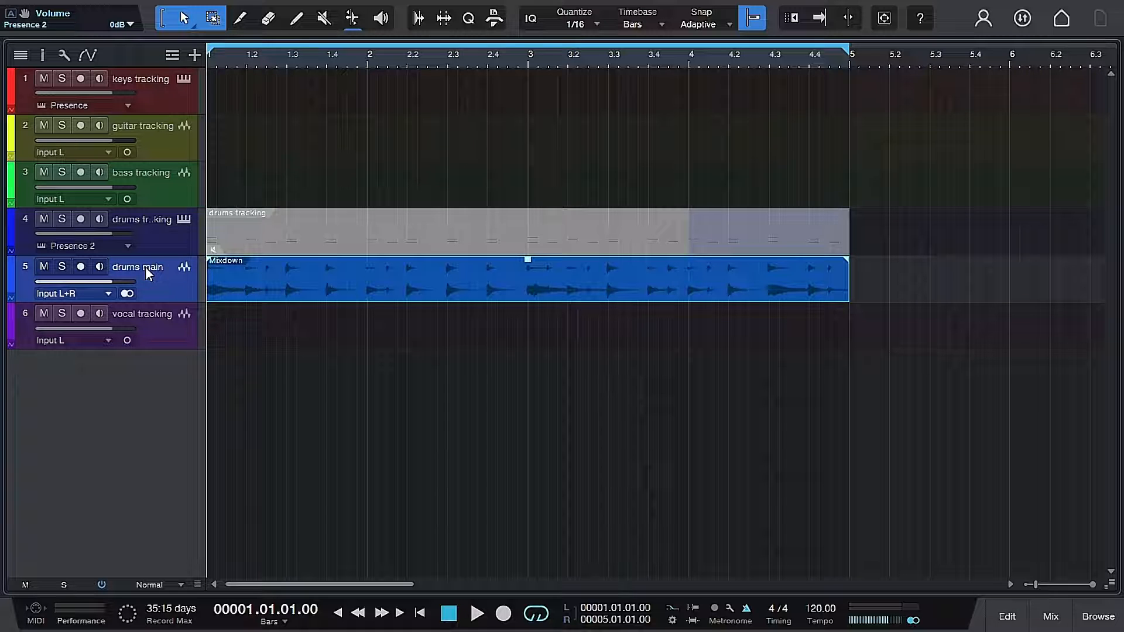
# Route the drums main channel's output to the main no vox bus and audition the four-bar loop.
pyautogui.click(1050, 616)
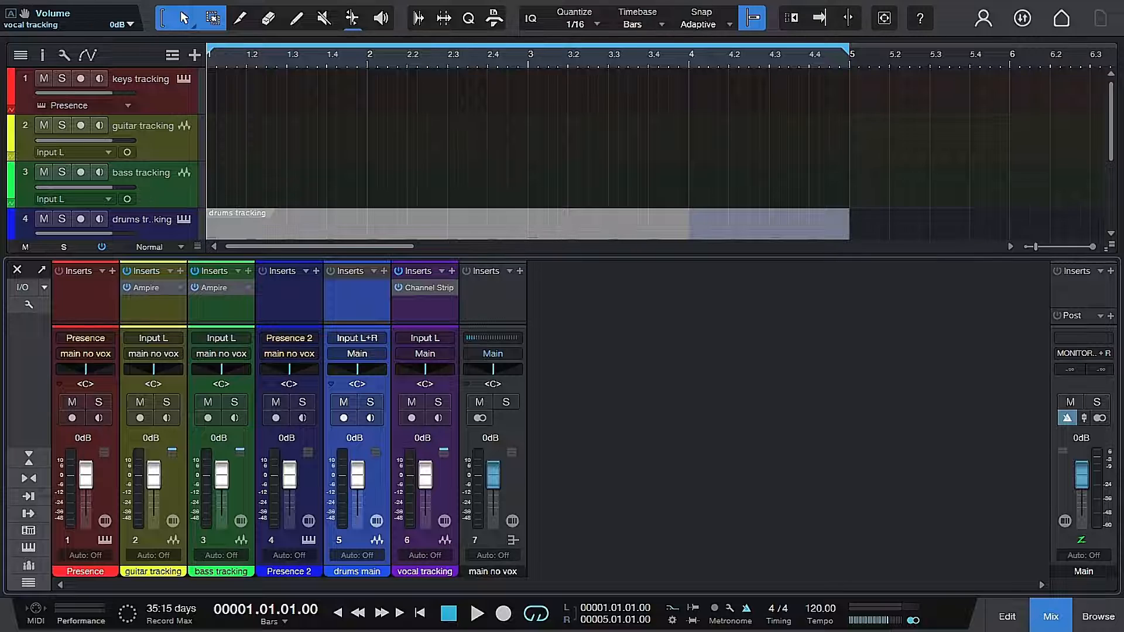
pyautogui.click(363, 354)
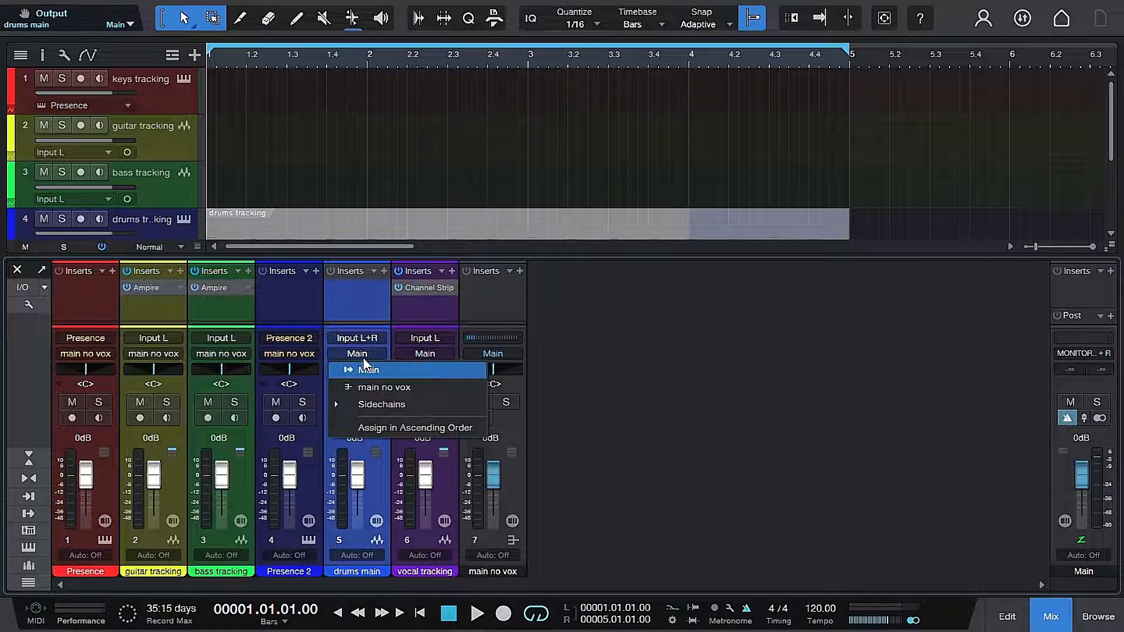
pyautogui.click(361, 387)
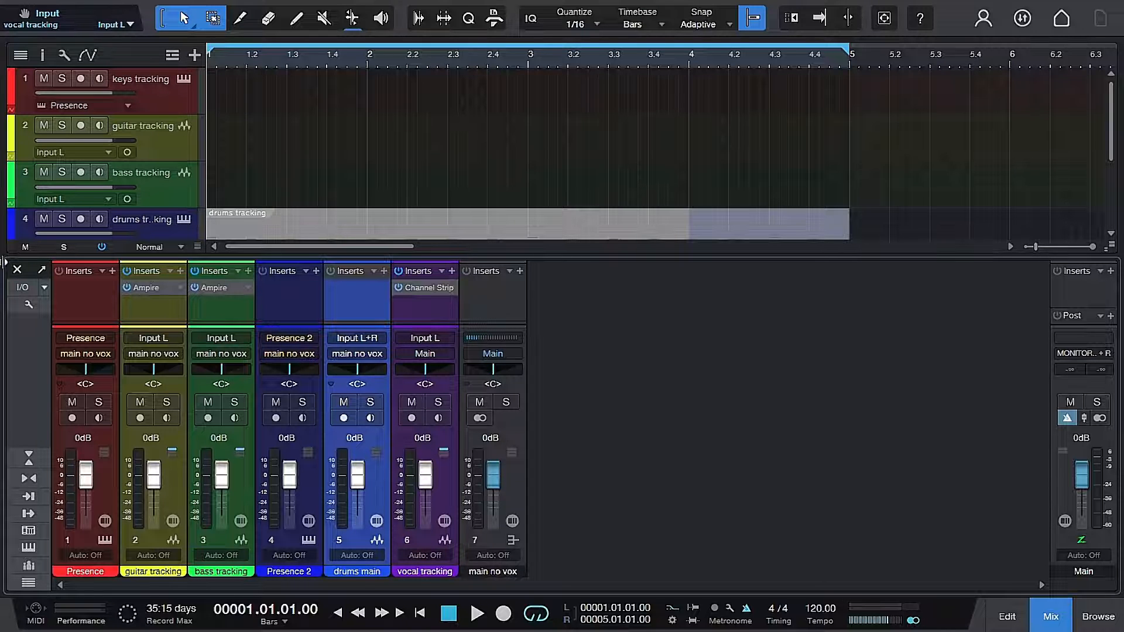
pyautogui.press('F3')
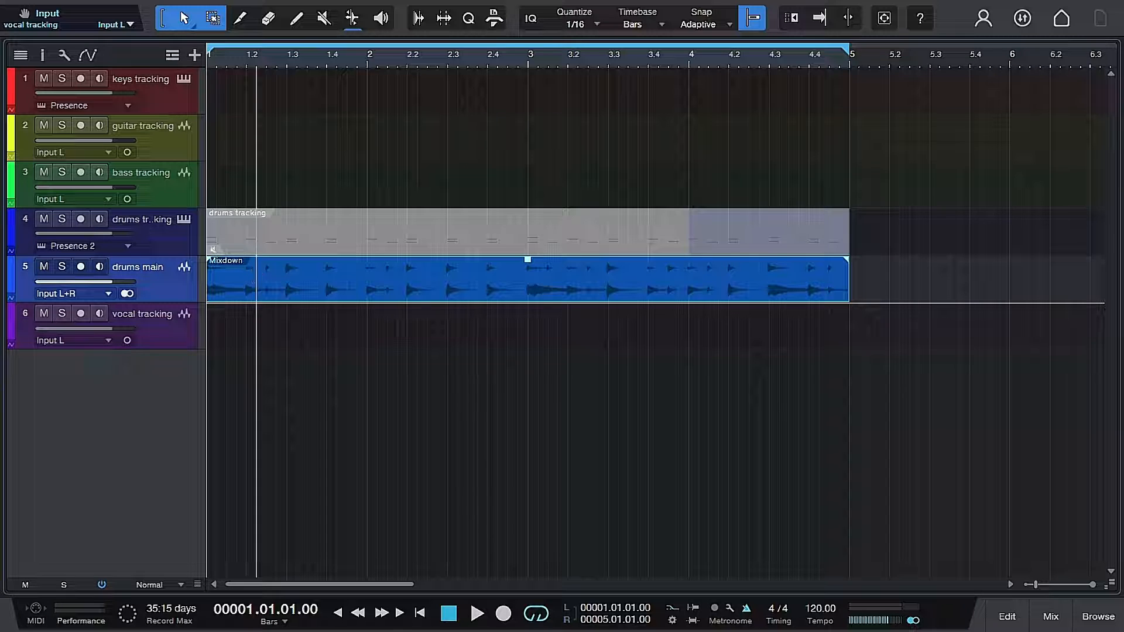
pyautogui.press('space')
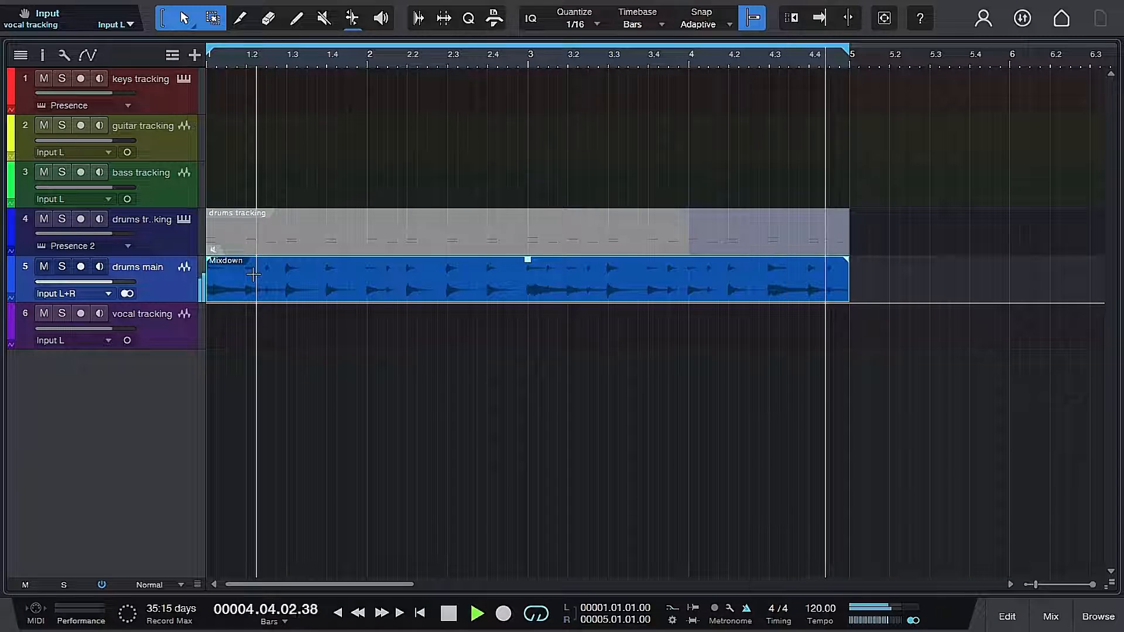
pyautogui.press('space')
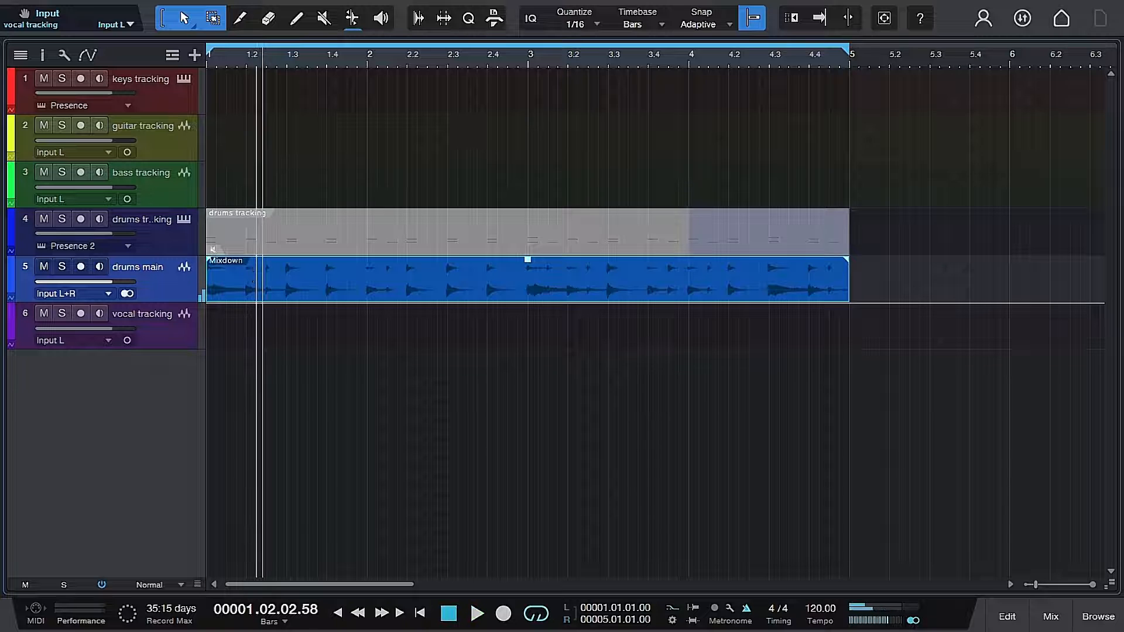
# Extend the loop range to eight bars so that it ends at bar 9.
pyautogui.press('w')
pyautogui.press('w')
pyautogui.press('w')
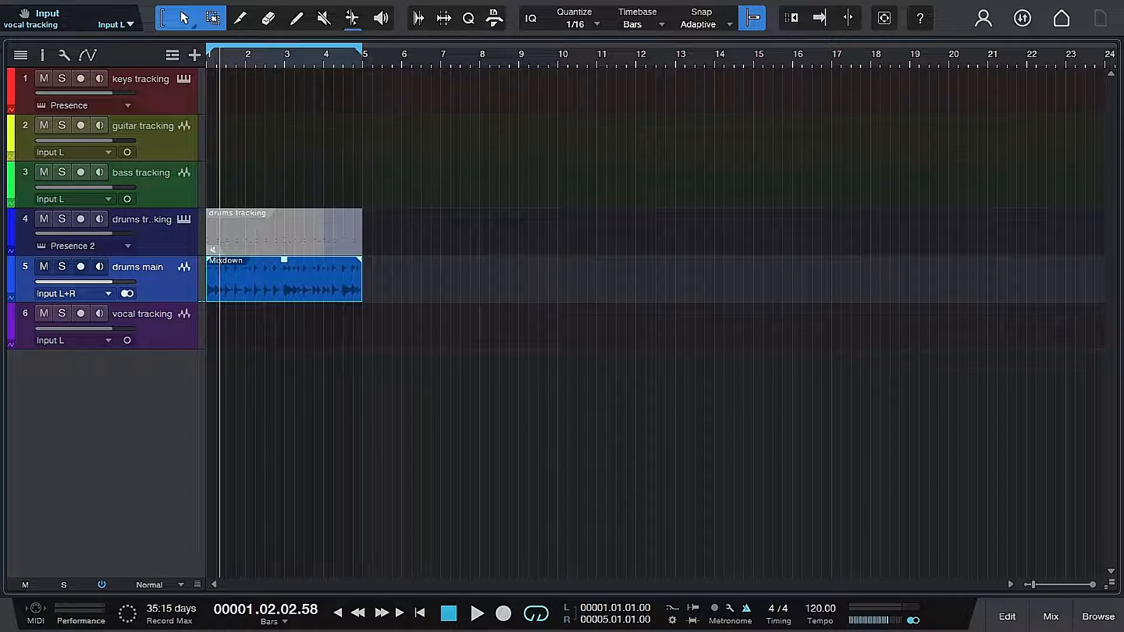
pyautogui.moveTo(359, 50); pyautogui.dragTo(518, 51)
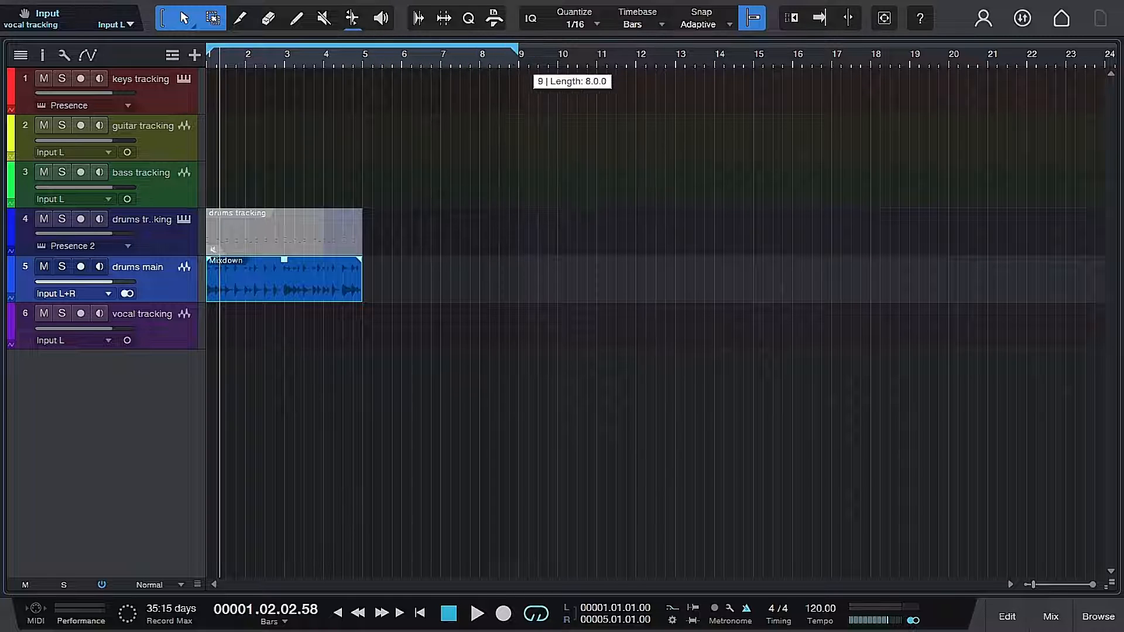
# Duplicate the Mixdown event on drums main to fill bars 5 to 8, and audition the loop briefly.
pyautogui.rightClick(319, 286)
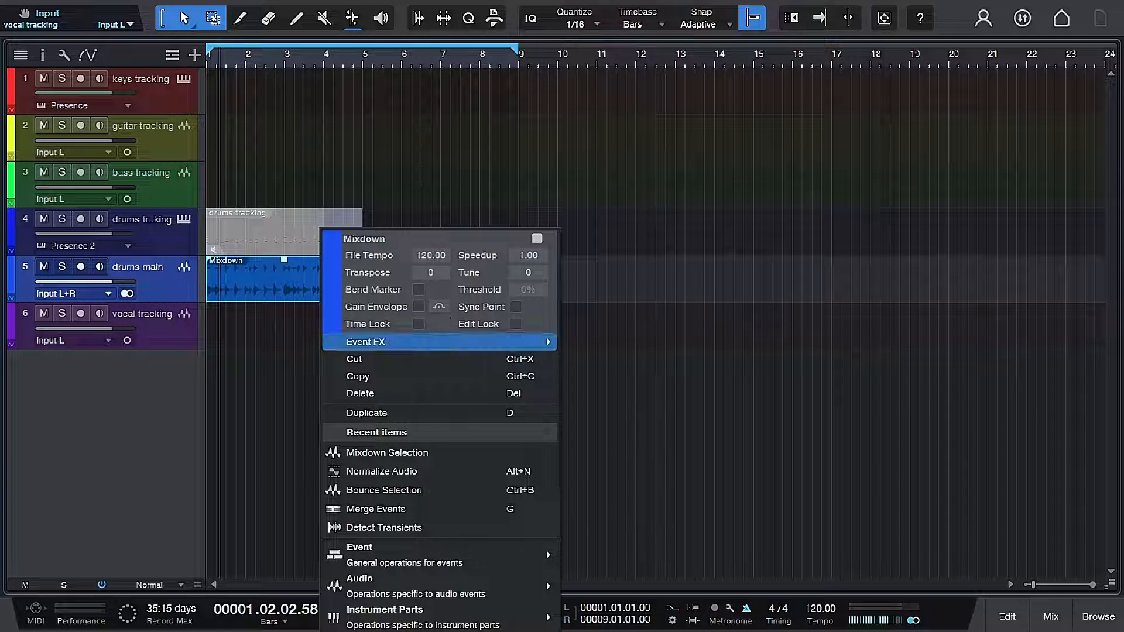
pyautogui.click(409, 415)
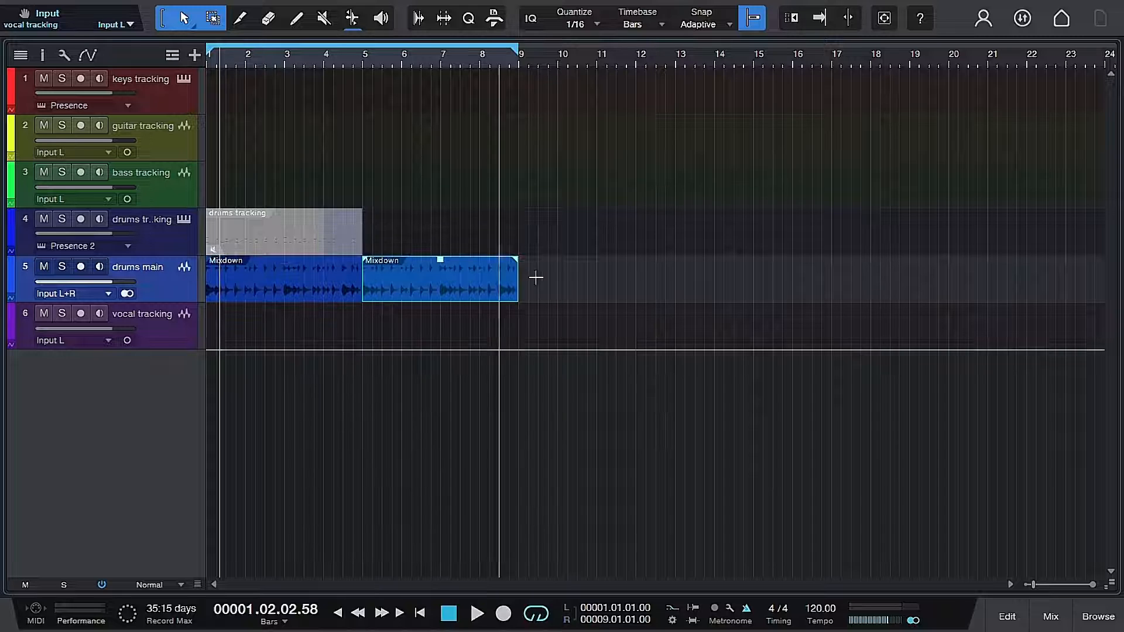
pyautogui.click(545, 253)
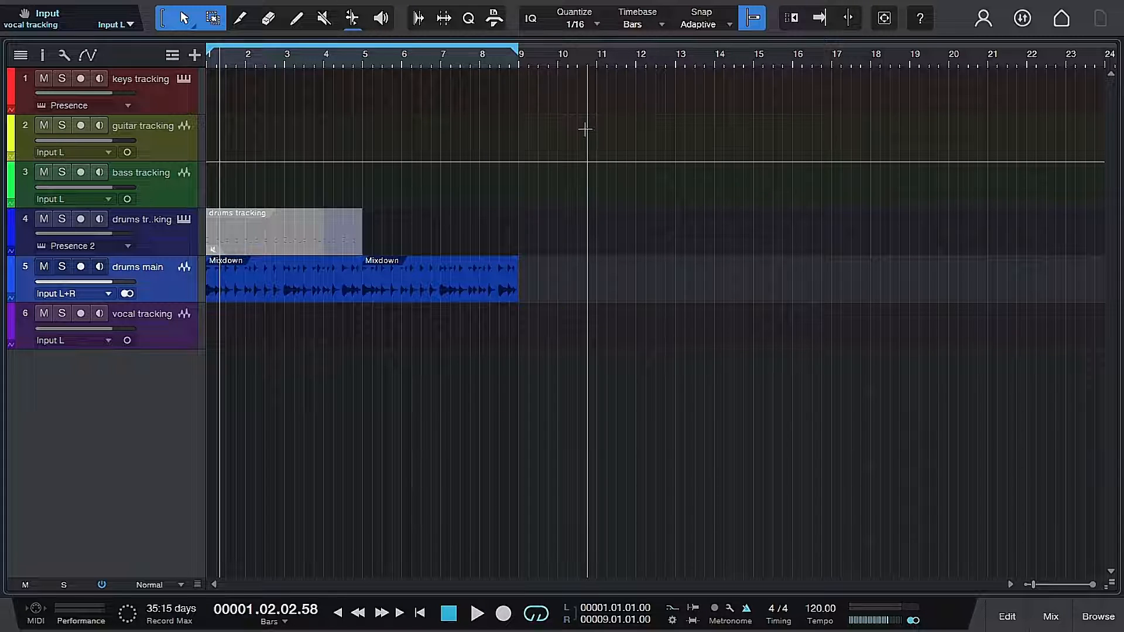
pyautogui.press('space')
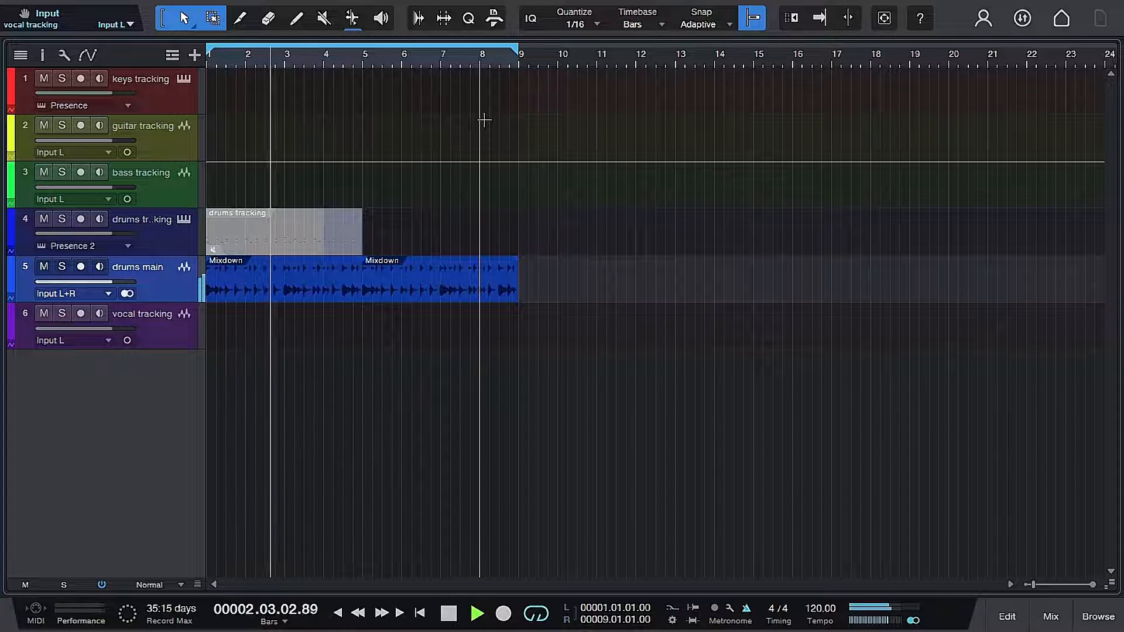
pyautogui.press('space')
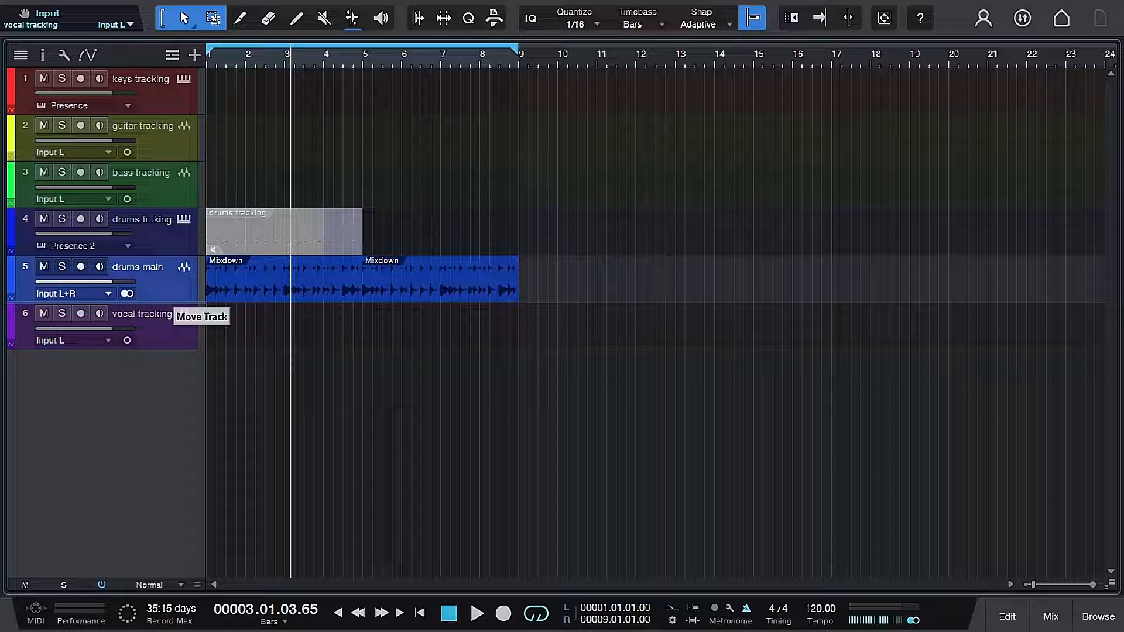
# Move the drums main track below the vocal tracking track.
pyautogui.click(173, 282)
pyautogui.moveTo(174, 282); pyautogui.dragTo(173, 346)
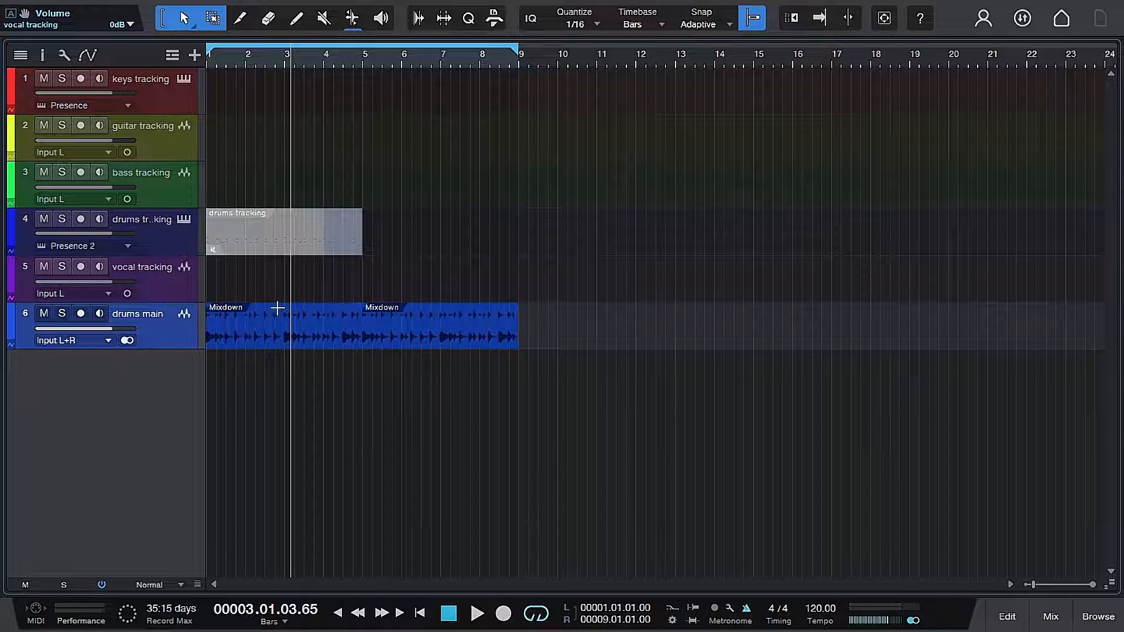
# Duplicate the muted drums tracking part to fill bars 5 to 8, and disarm its track.
pyautogui.click(326, 239)
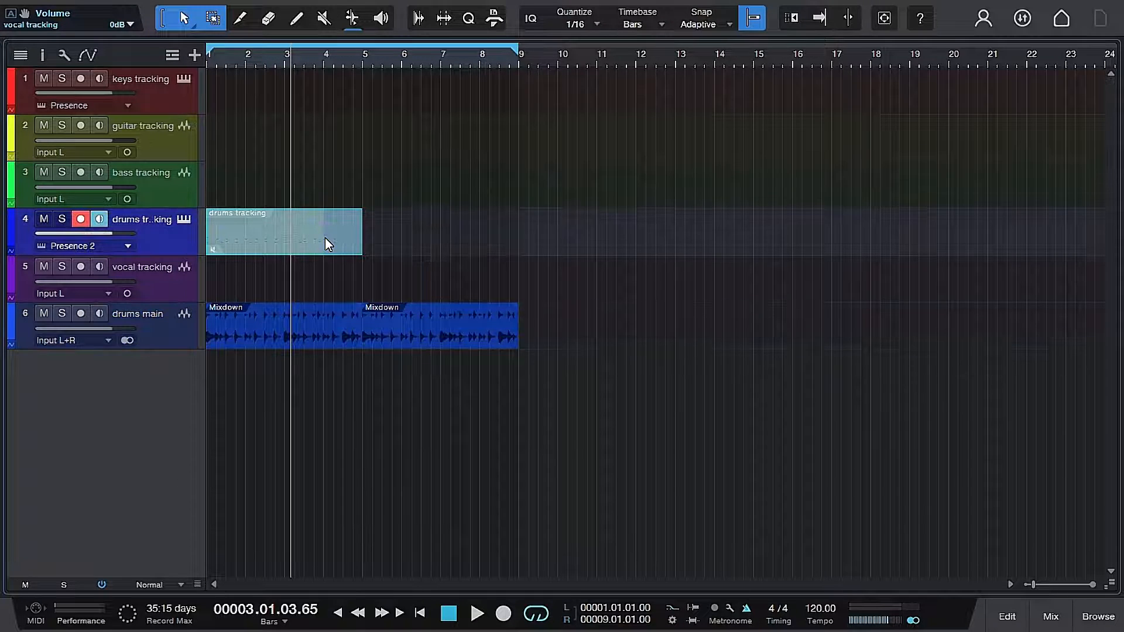
pyautogui.rightClick(325, 237)
pyautogui.click(366, 375)
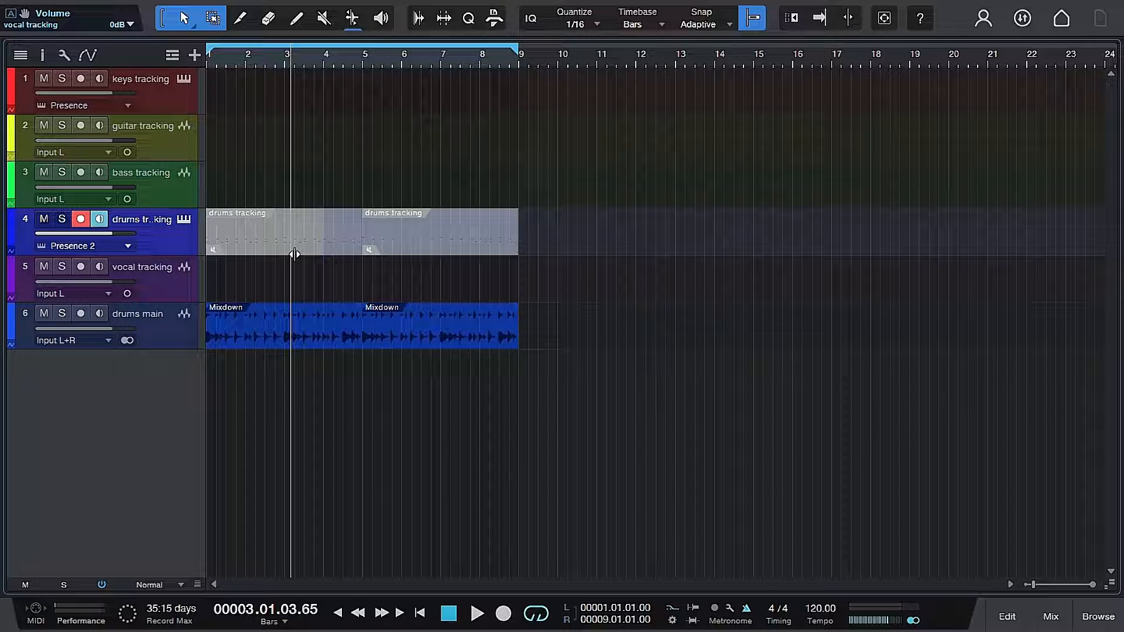
pyautogui.click(79, 222)
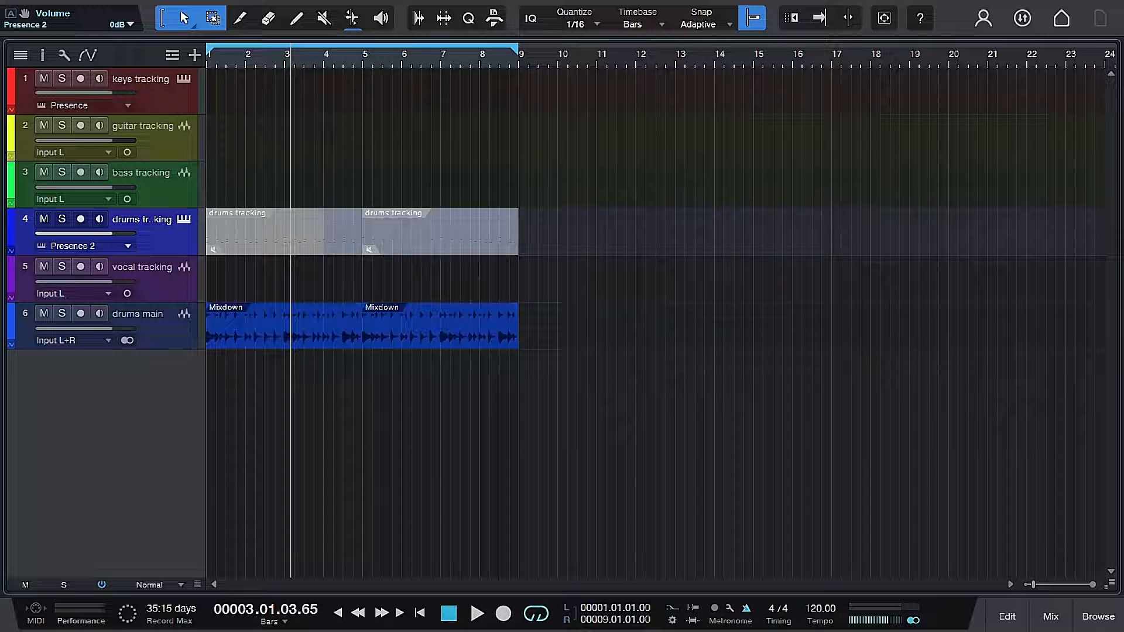
# Check the channel order and routing in the mixer, and play the song from bar 1.
pyautogui.click(210, 59)
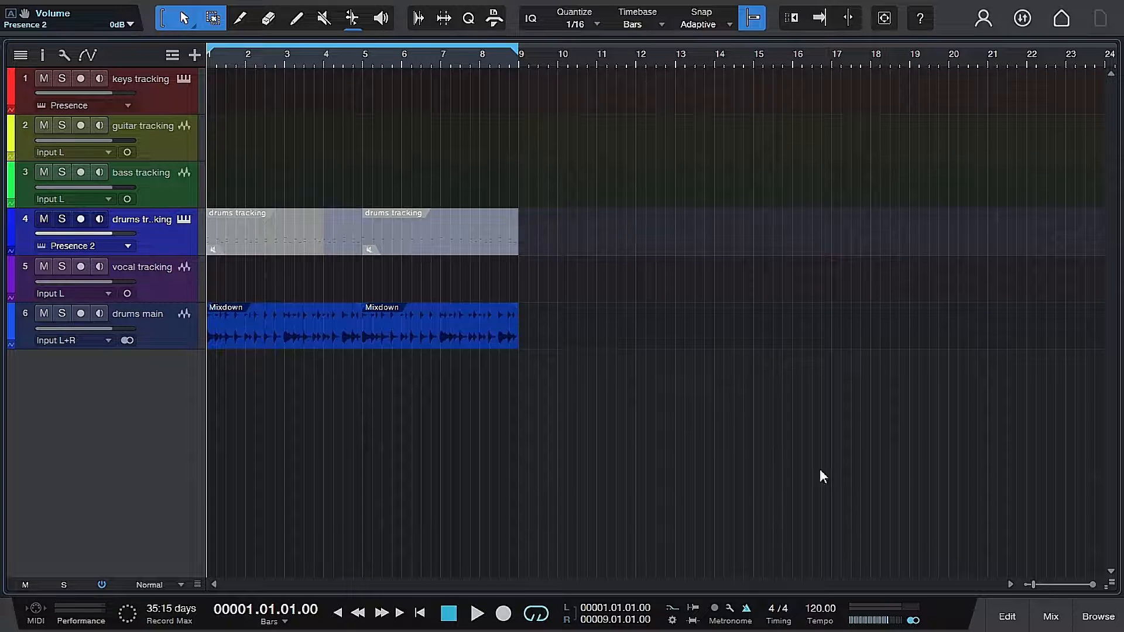
pyautogui.click(1052, 617)
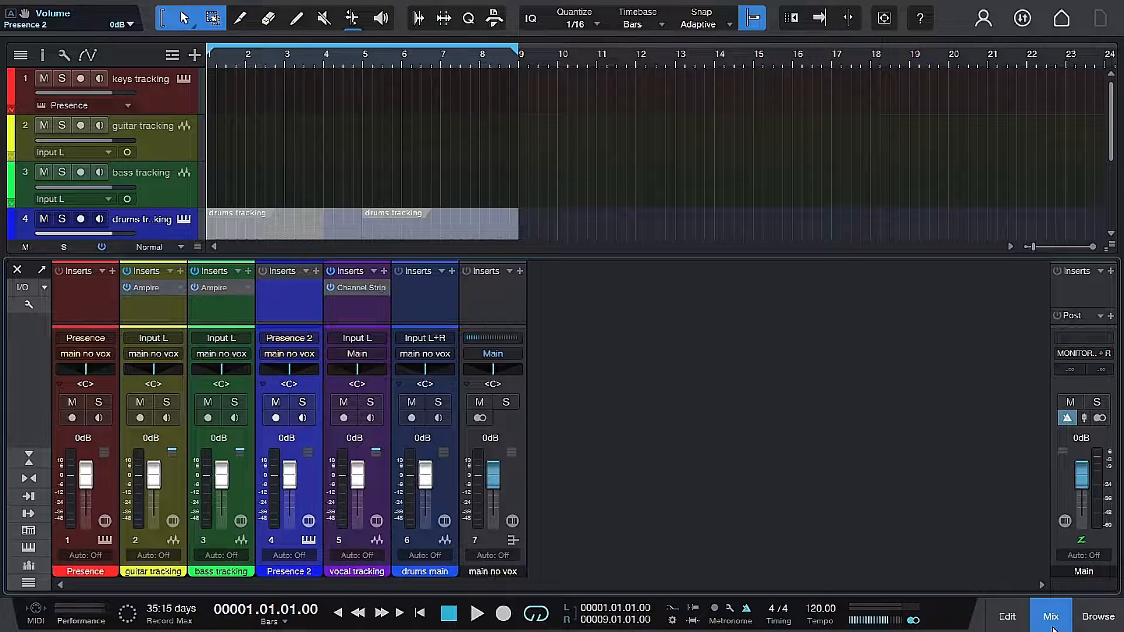
pyautogui.click(1051, 623)
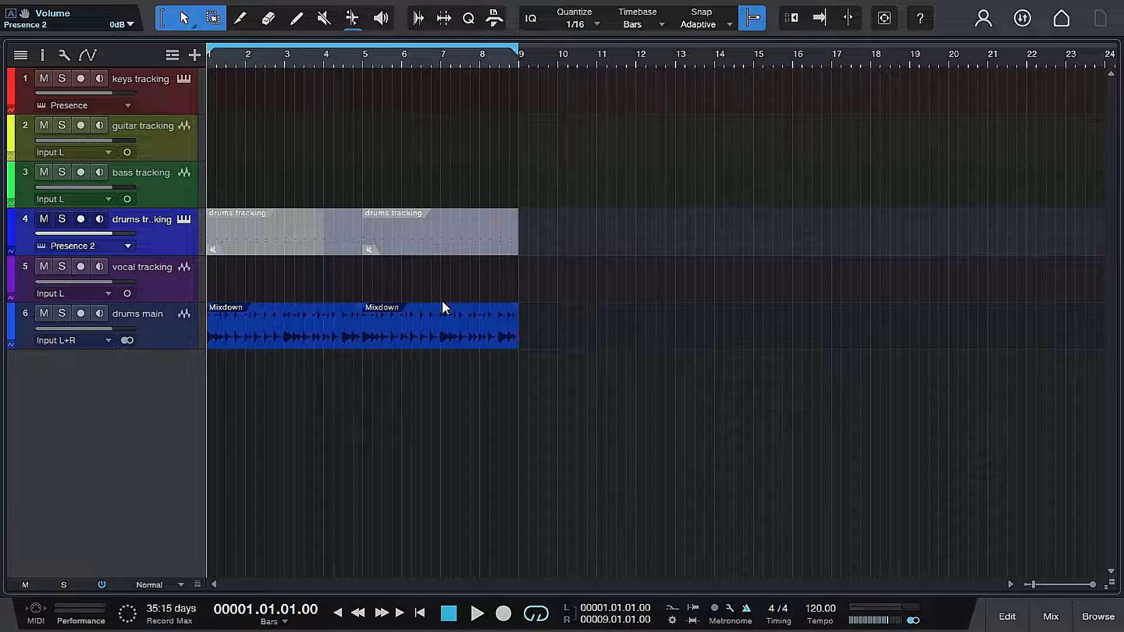
pyautogui.press('space')
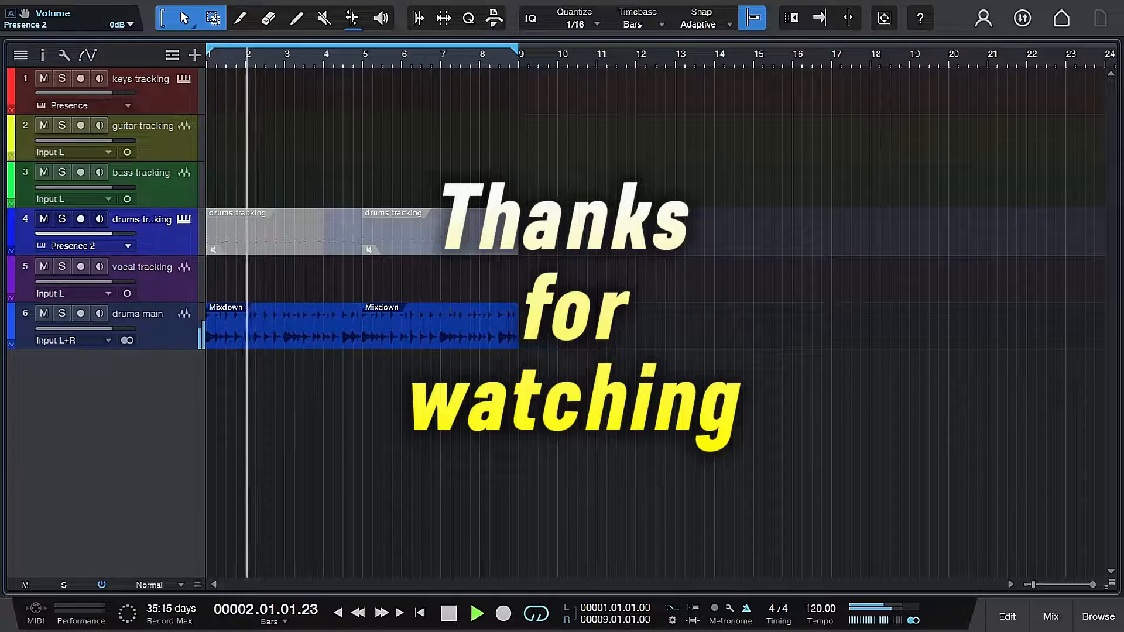